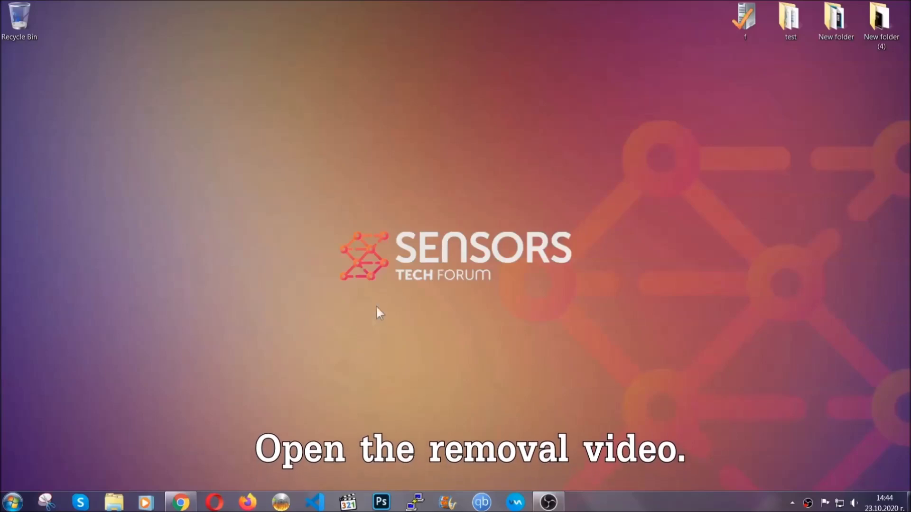
# Download SpyHunter-Installer.exe through the video description's SensorsTechForum link and launch it
pyautogui.click(180, 503)
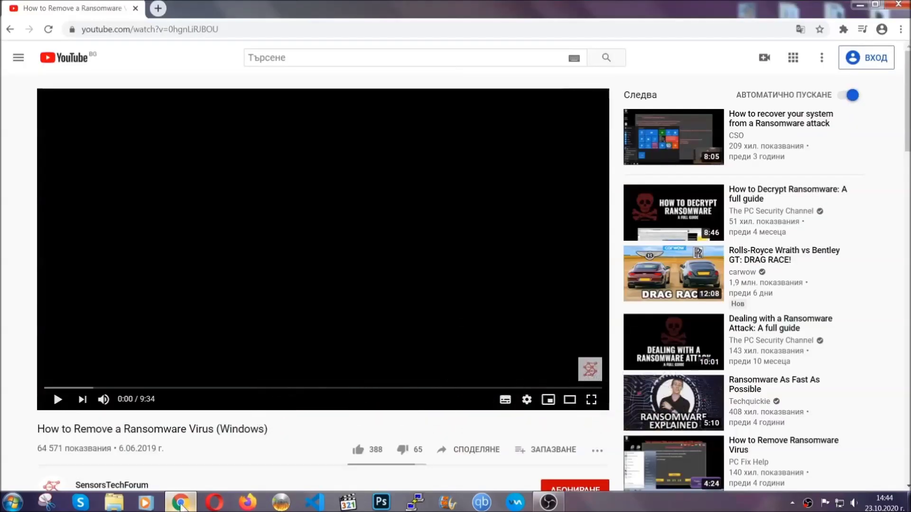
pyautogui.scroll(-4, 164, 386)
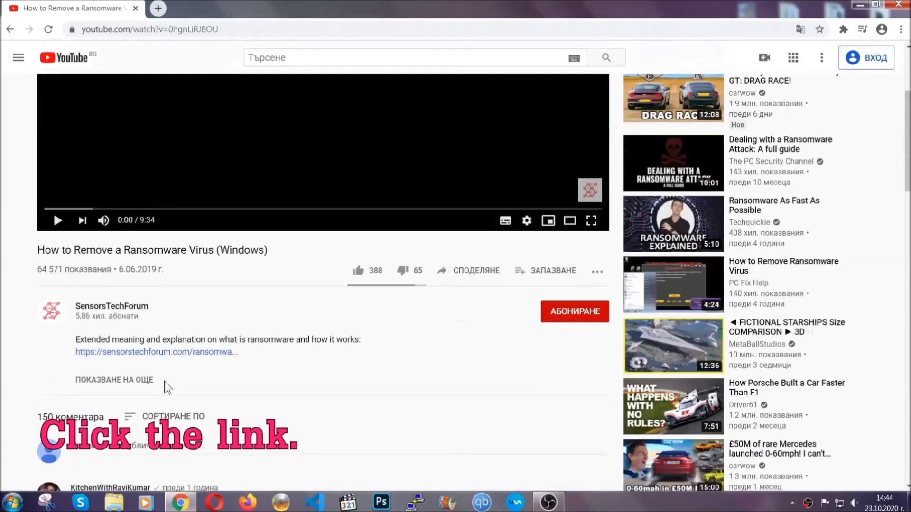
pyautogui.click(180, 354)
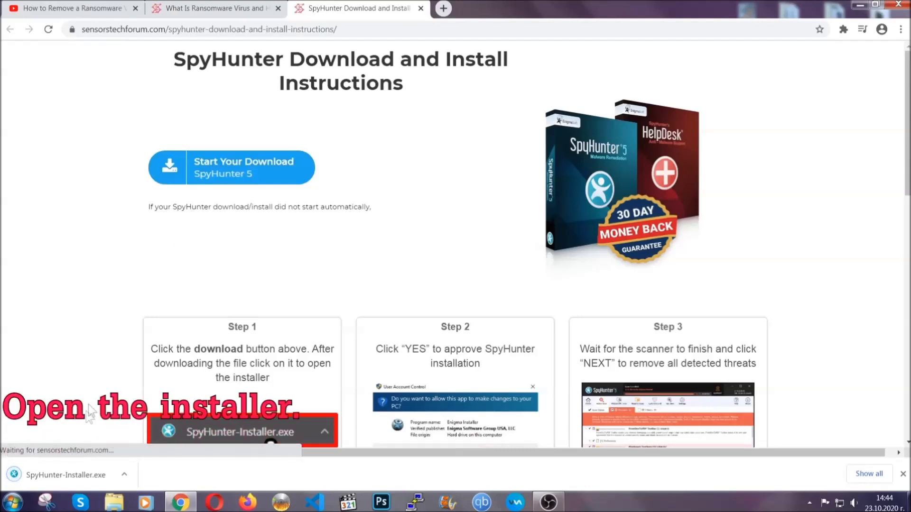
pyautogui.click(65, 474)
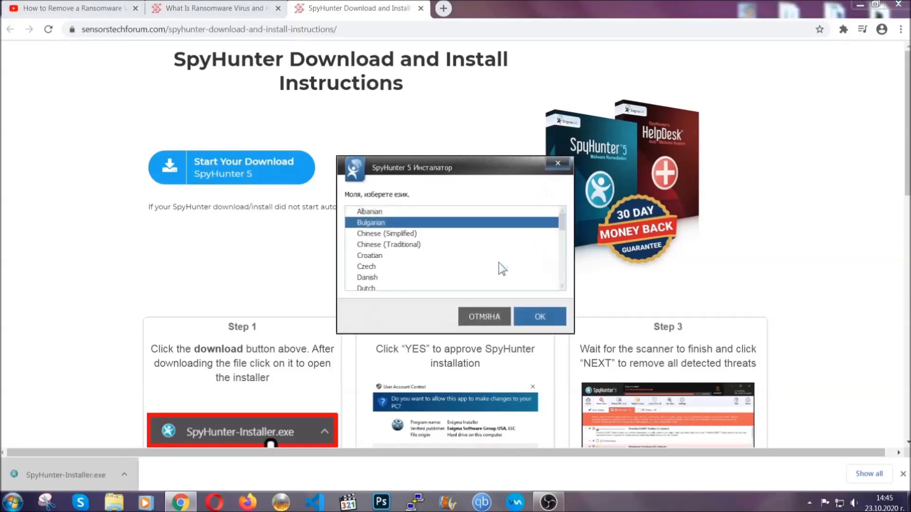
# Install SpyHunter 5 in English, accepting the EULA and Privacy Policy, then close the finished installer
pyautogui.scroll(-2, 469, 263)
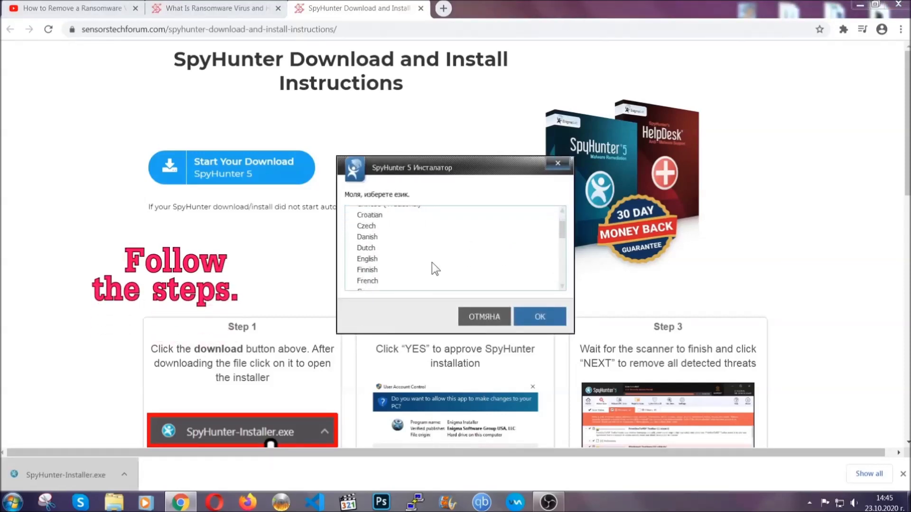
pyautogui.click(430, 260)
pyautogui.click(528, 316)
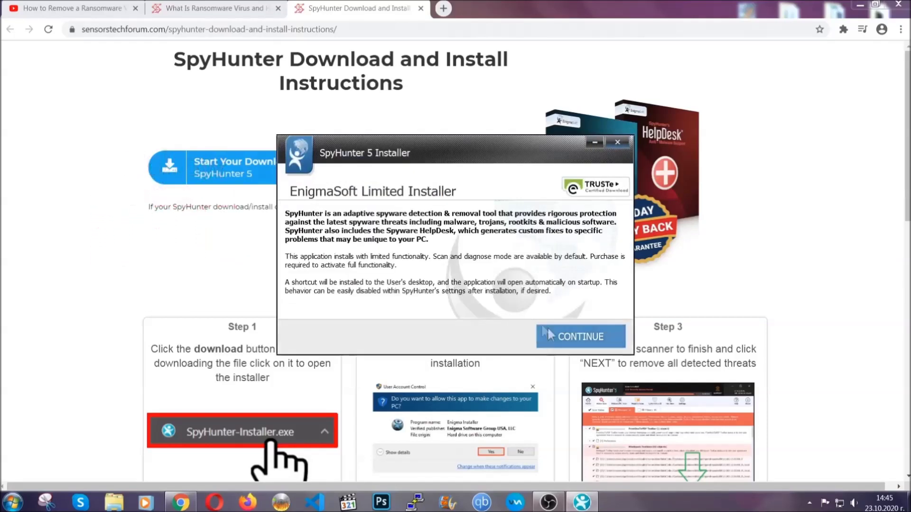
pyautogui.click(548, 334)
pyautogui.click(522, 309)
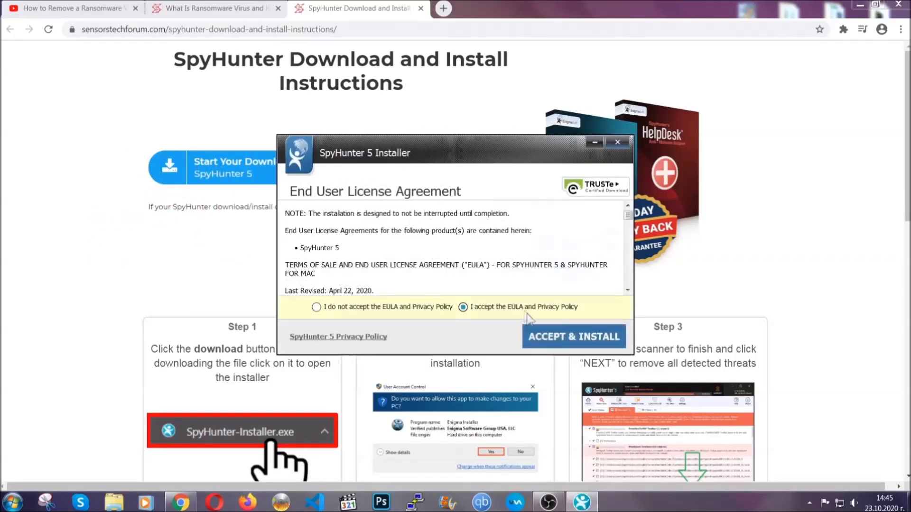
pyautogui.click(544, 336)
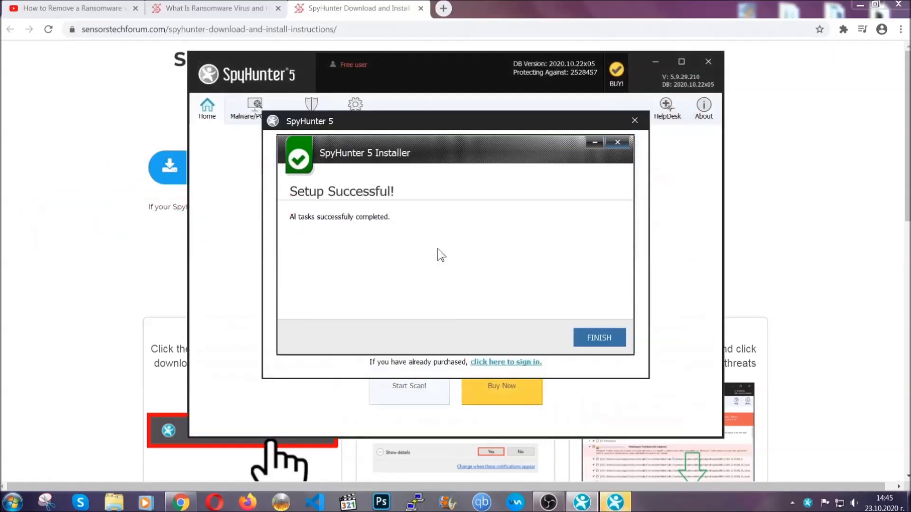
pyautogui.click(583, 339)
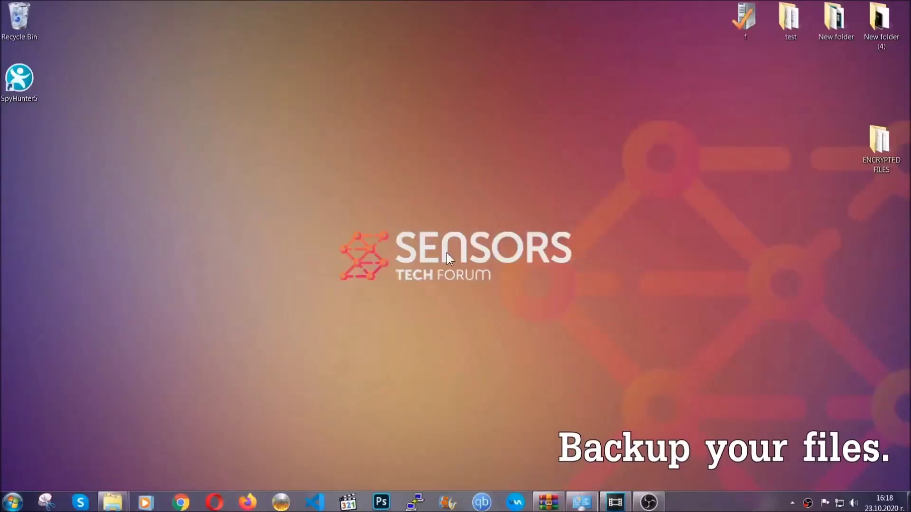
# Copy all six .efji files from the ENCRYPTED FILES folder
pyautogui.doubleClick(874, 146)
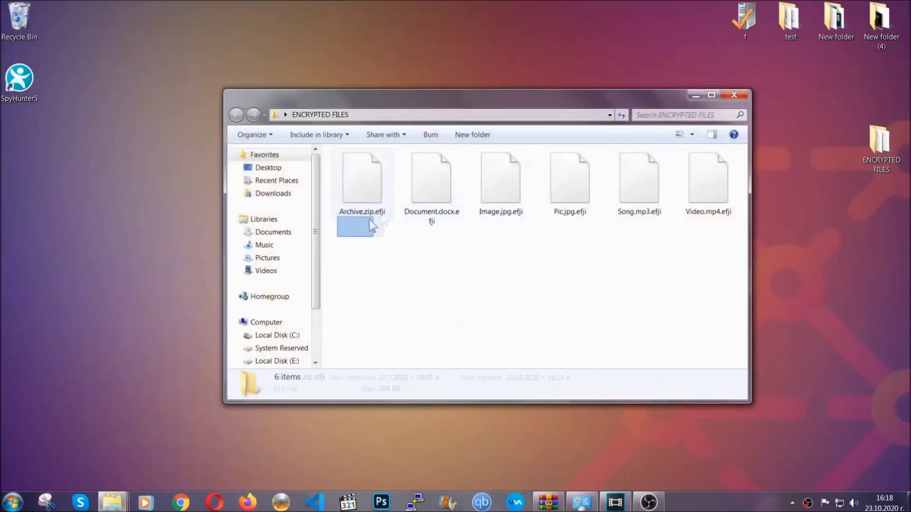
pyautogui.moveTo(369, 220); pyautogui.dragTo(712, 168)
pyautogui.rightClick(712, 169)
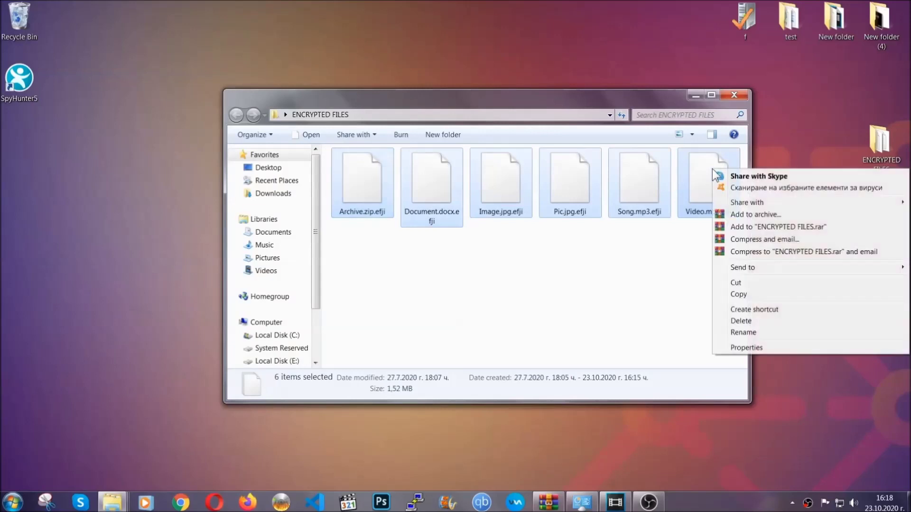
pyautogui.click(738, 296)
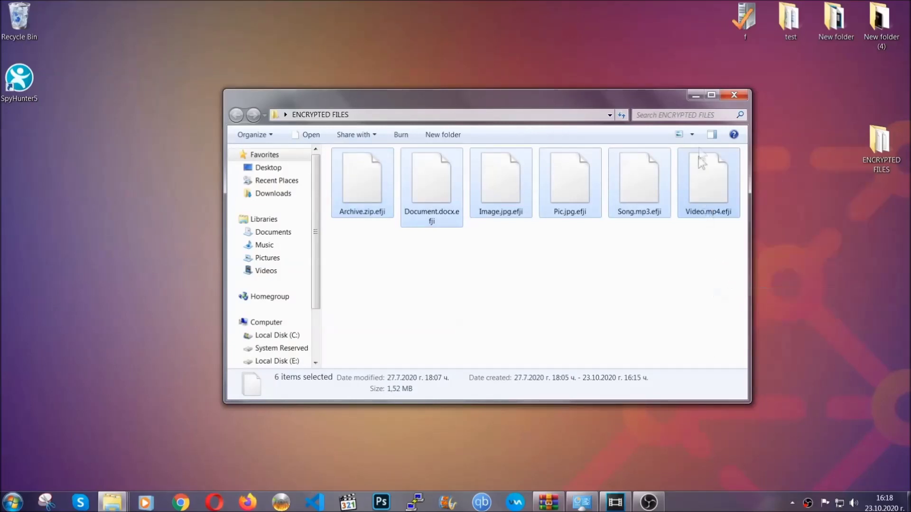
# Paste the copied files onto FLASH DRIVE (H:) and close the drive window
pyautogui.click(696, 95)
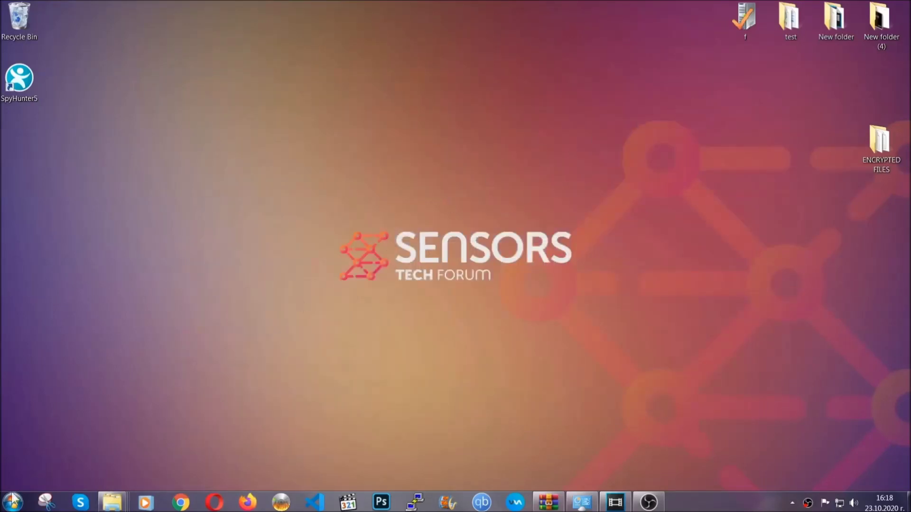
pyautogui.click(12, 501)
pyautogui.click(172, 355)
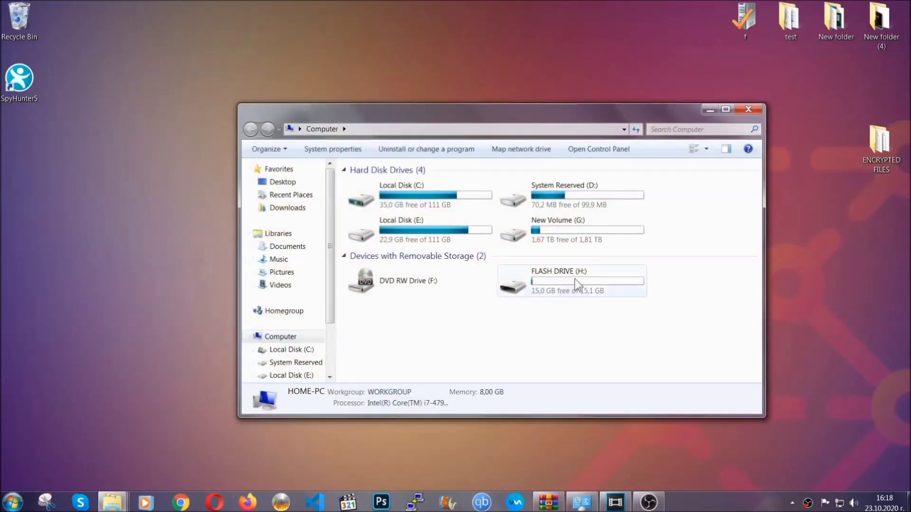
pyautogui.doubleClick(574, 278)
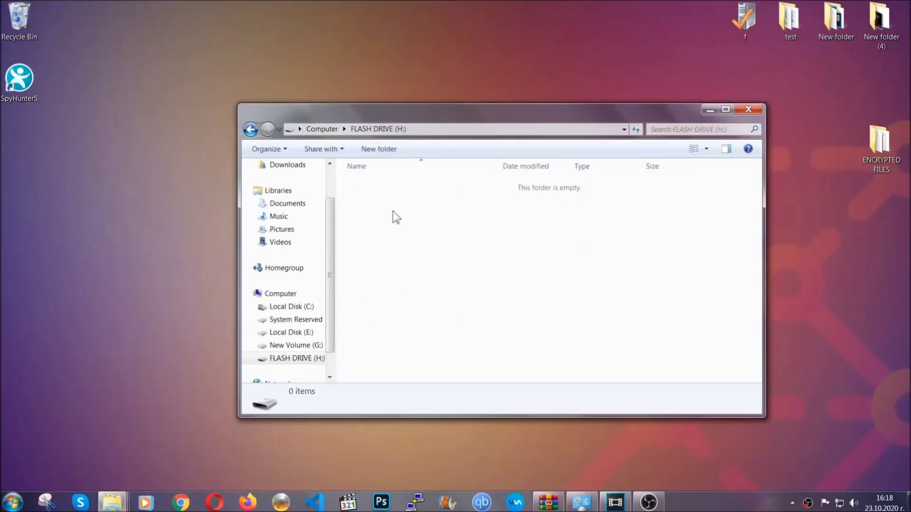
pyautogui.rightClick(392, 212)
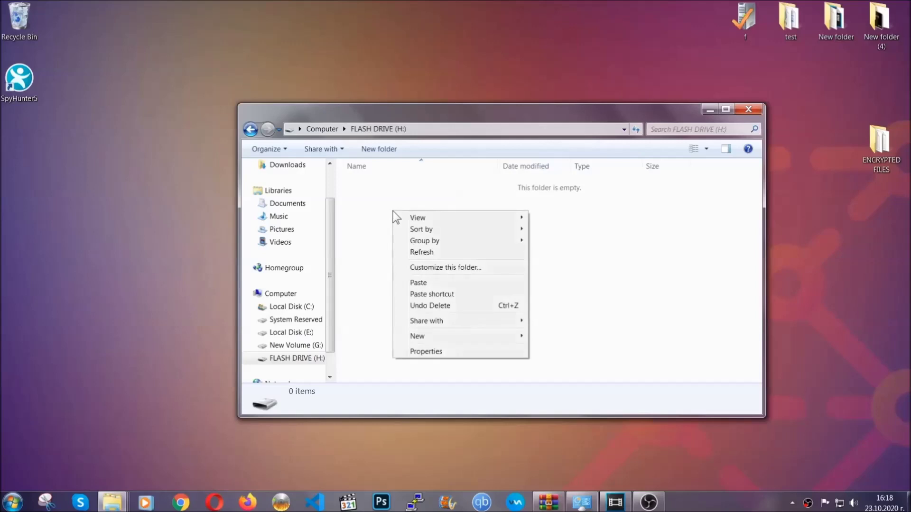
pyautogui.click(415, 283)
pyautogui.click(415, 284)
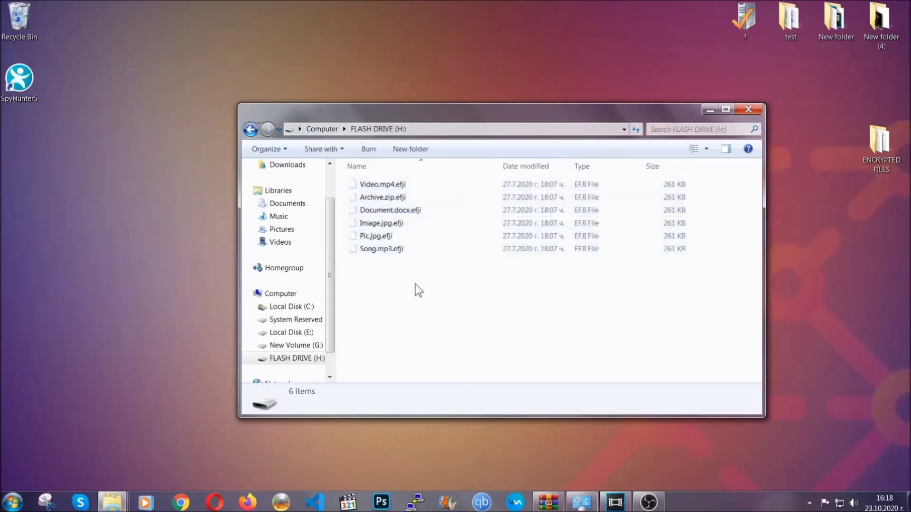
pyautogui.click(749, 109)
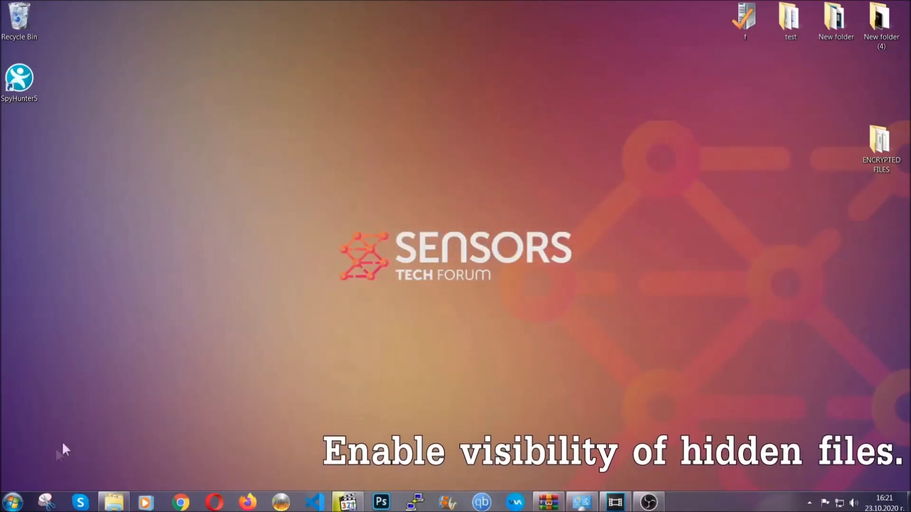
# Find the 'hidden files and folders' setting and set Folder Options to show hidden files, folders and drives
pyautogui.click(13, 502)
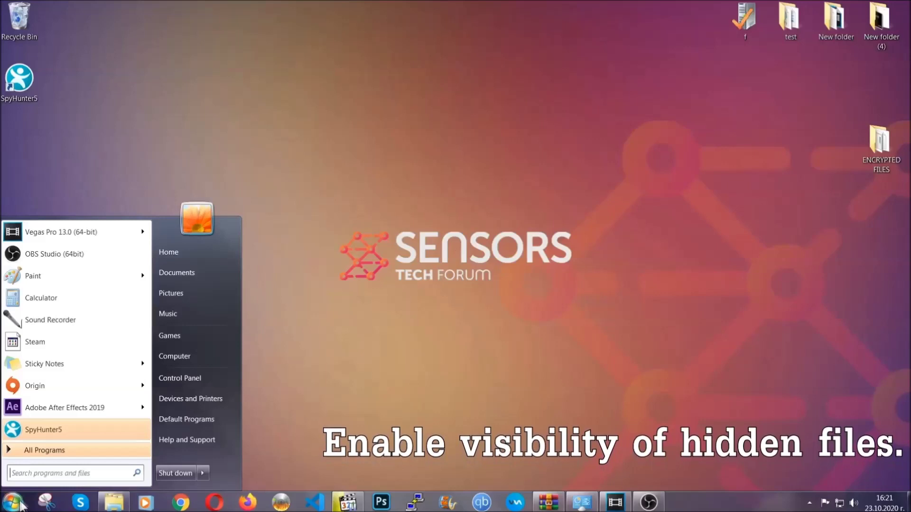
pyautogui.click(38, 466)
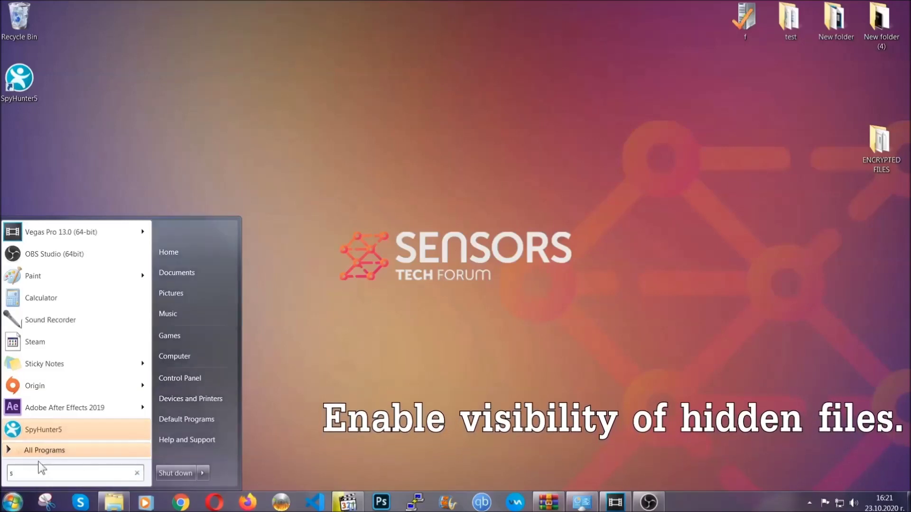
pyautogui.write('showh')
pyautogui.press('BackSpace')
pyautogui.write('hidden f')
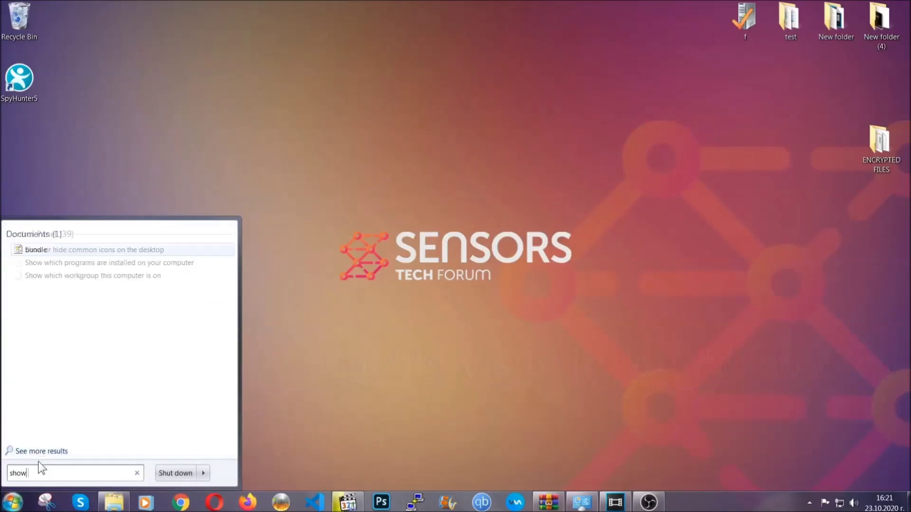
pyautogui.write('iles and folders')
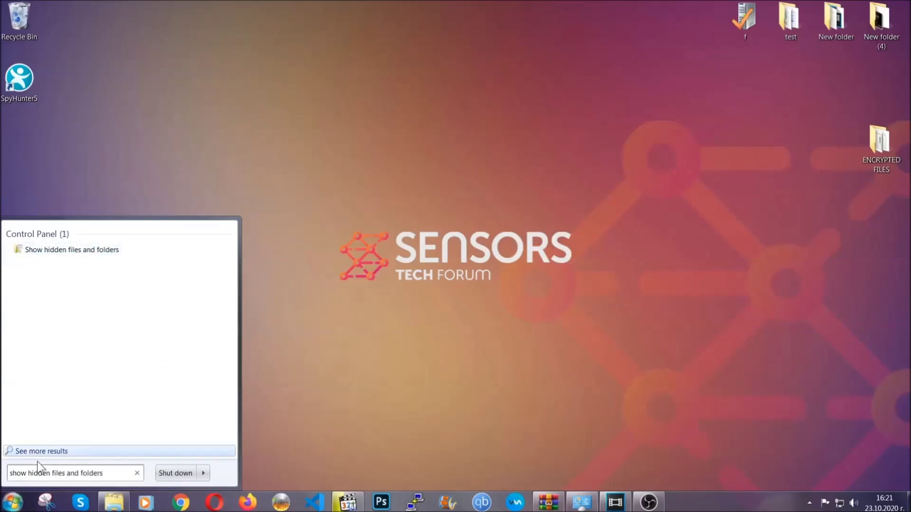
pyautogui.click(107, 252)
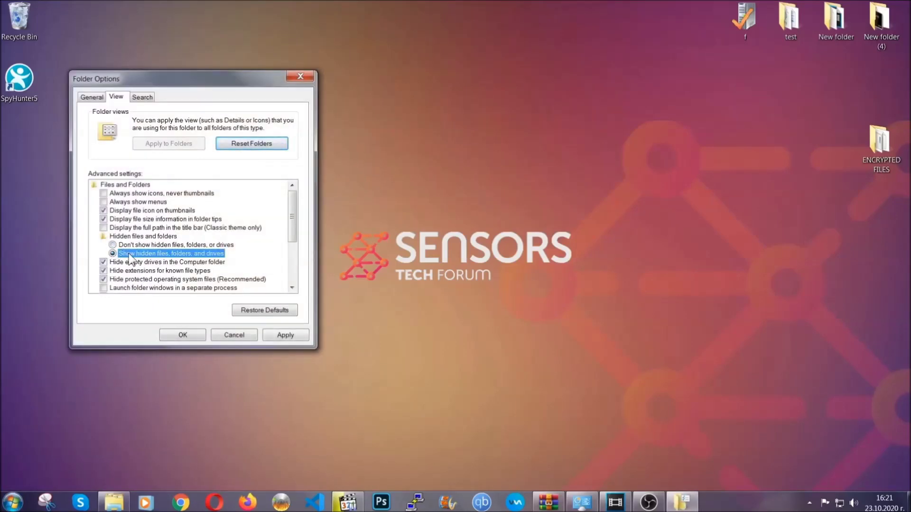
pyautogui.click(285, 335)
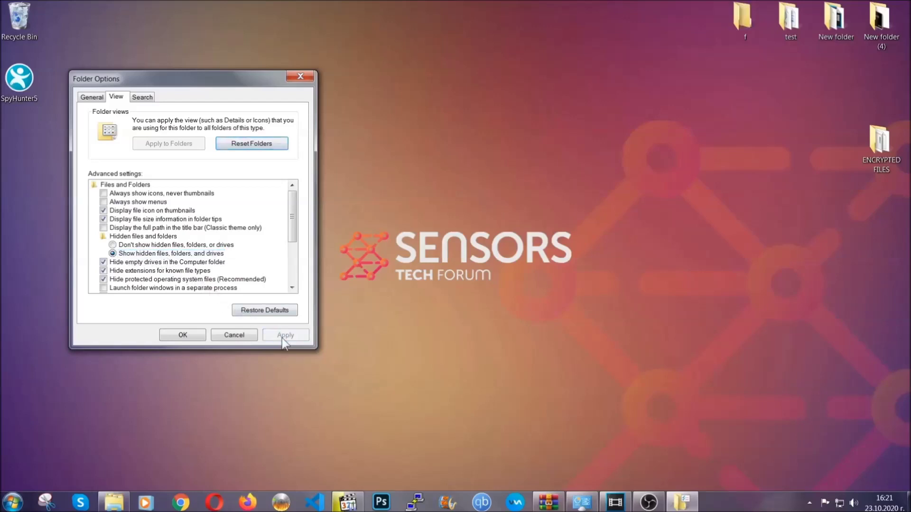
pyautogui.click(182, 335)
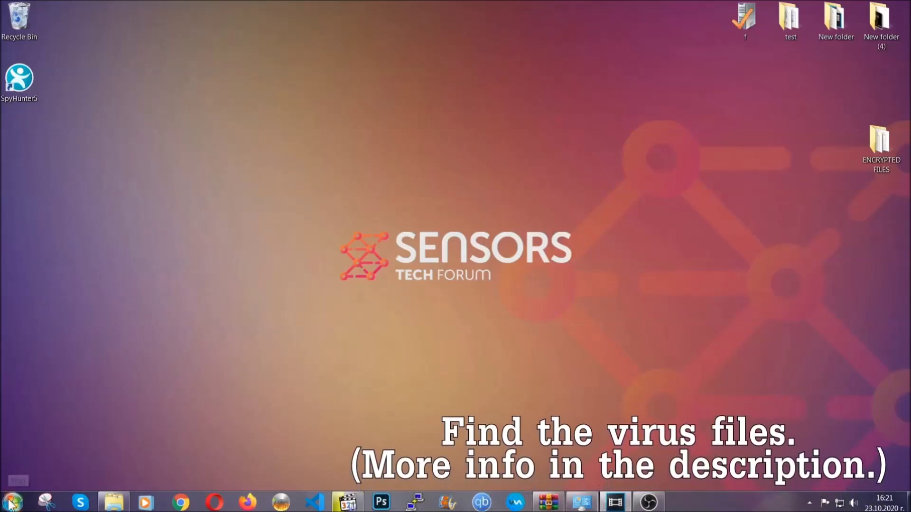
pyautogui.press('super')
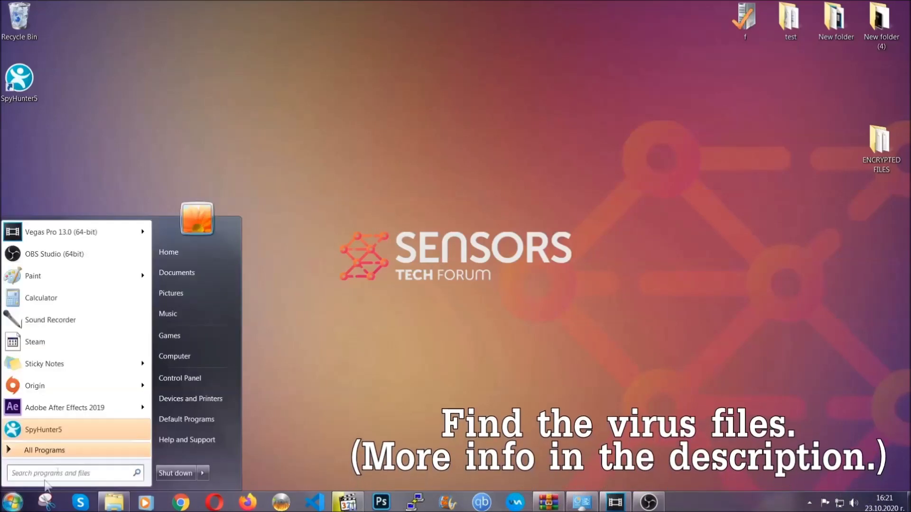
# Search the whole computer for 'fileextension:exe Example Vir' from the Computer window
pyautogui.click(187, 354)
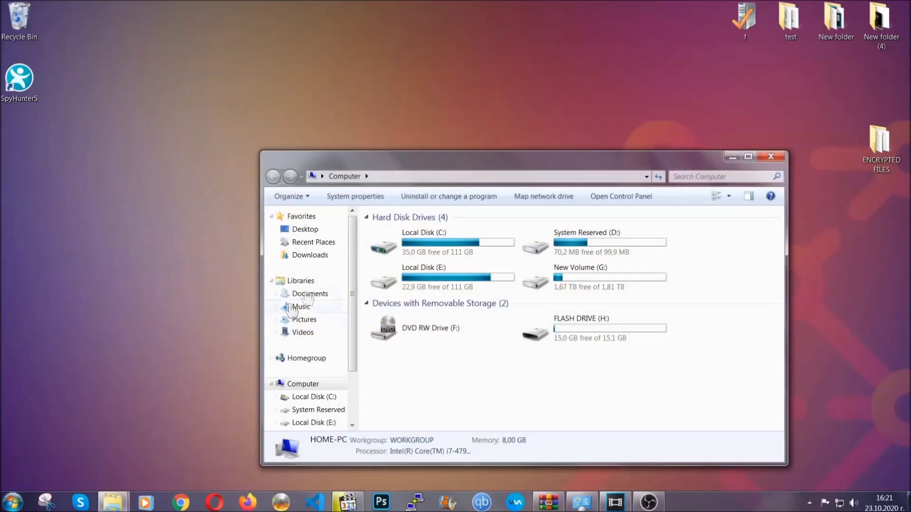
pyautogui.moveTo(494, 167); pyautogui.dragTo(435, 127)
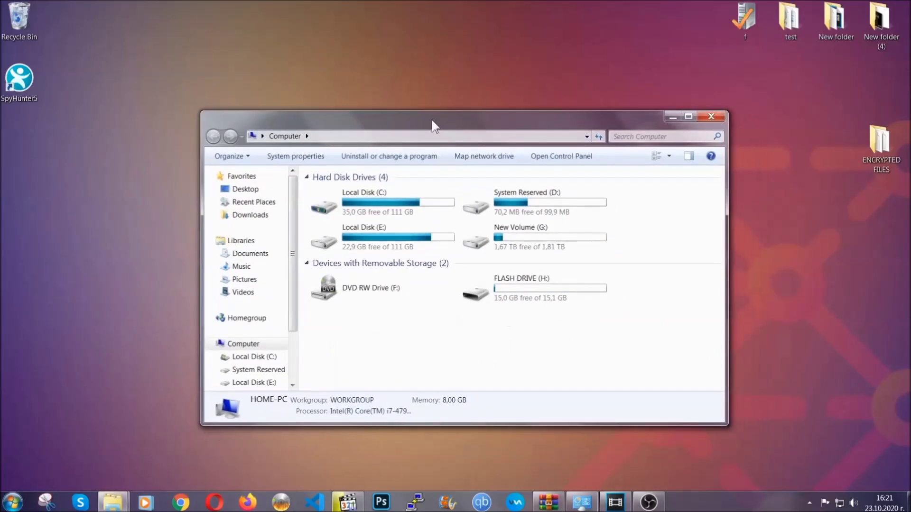
pyautogui.click(619, 137)
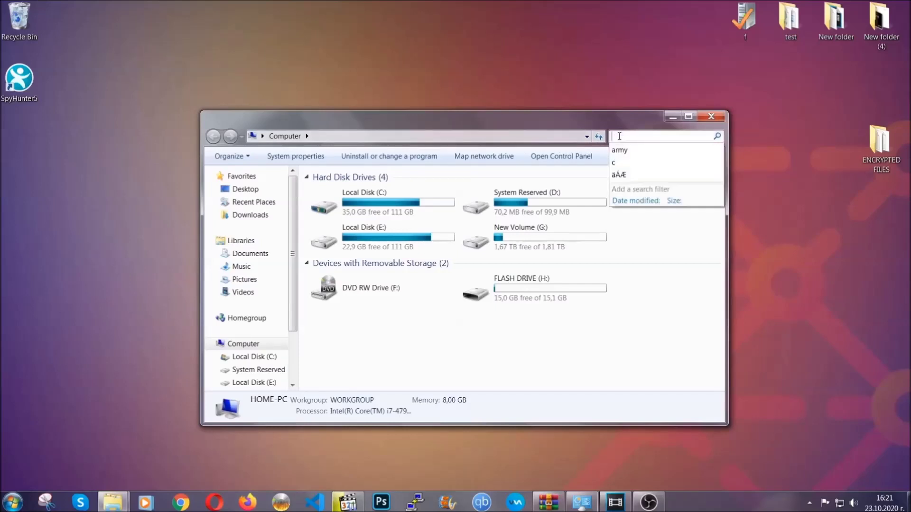
pyautogui.write('filee')
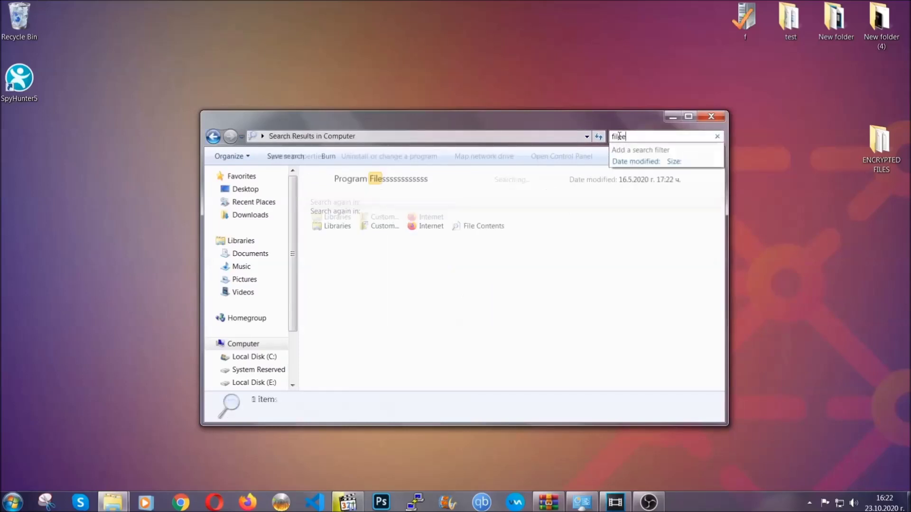
pyautogui.write('xtension')
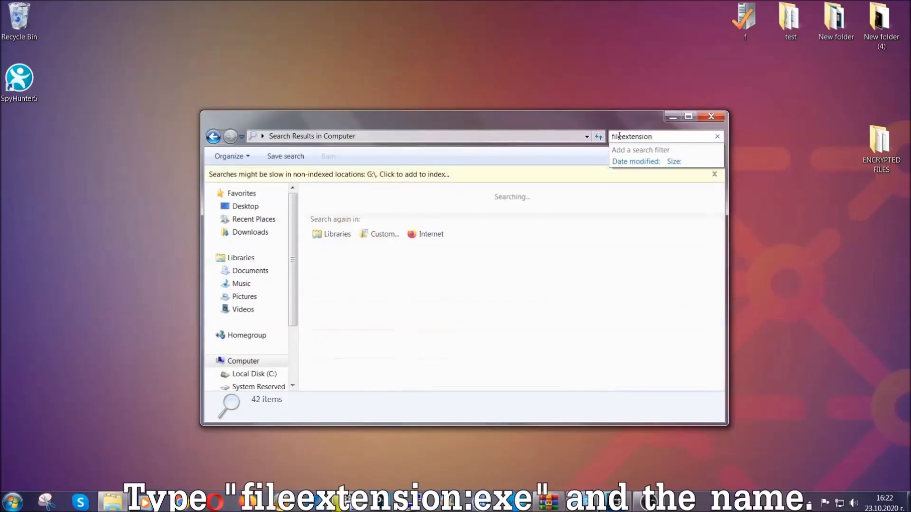
pyautogui.write(':exe E')
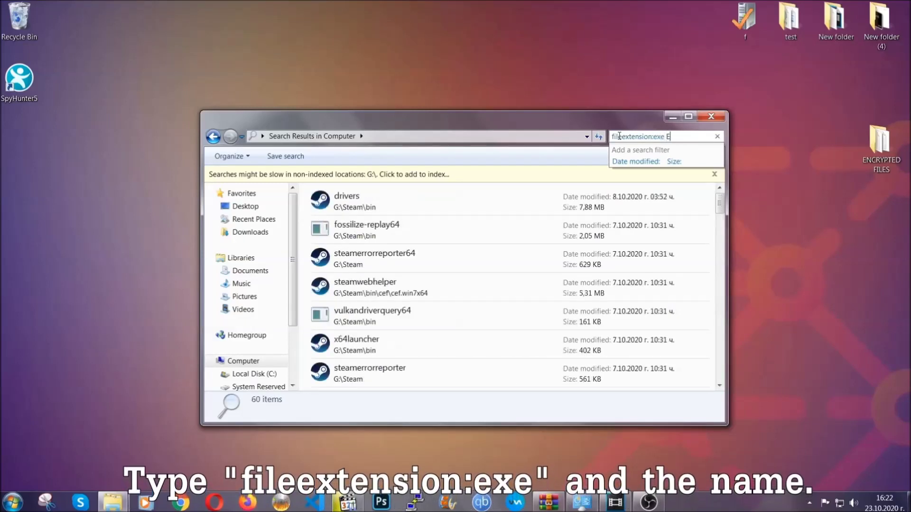
pyautogui.write('xample Virus Name')
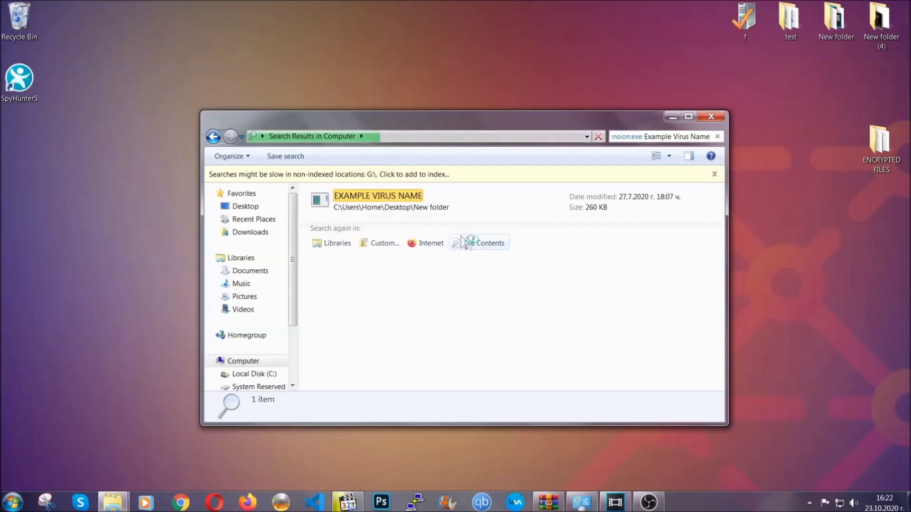
# Delete the EXAMPLE VIRUS NAME result to the Recycle Bin and close the window
pyautogui.click(398, 194)
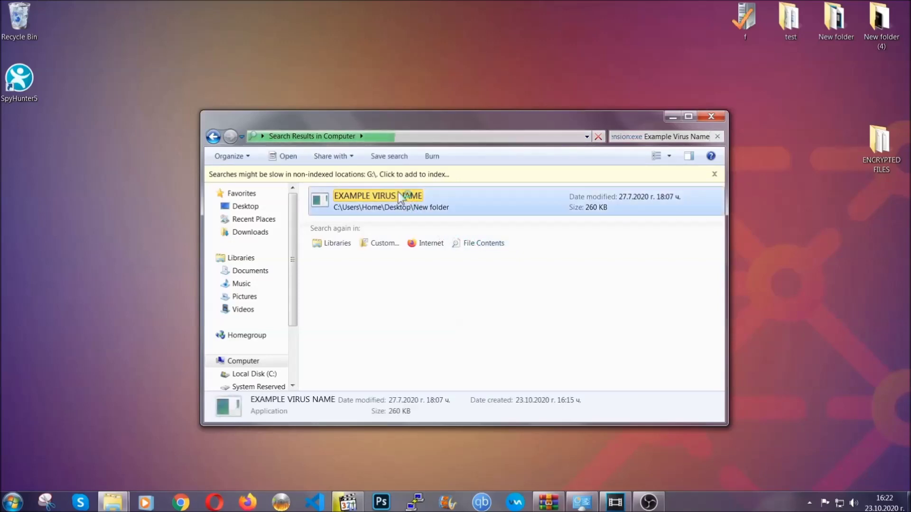
pyautogui.rightClick(399, 195)
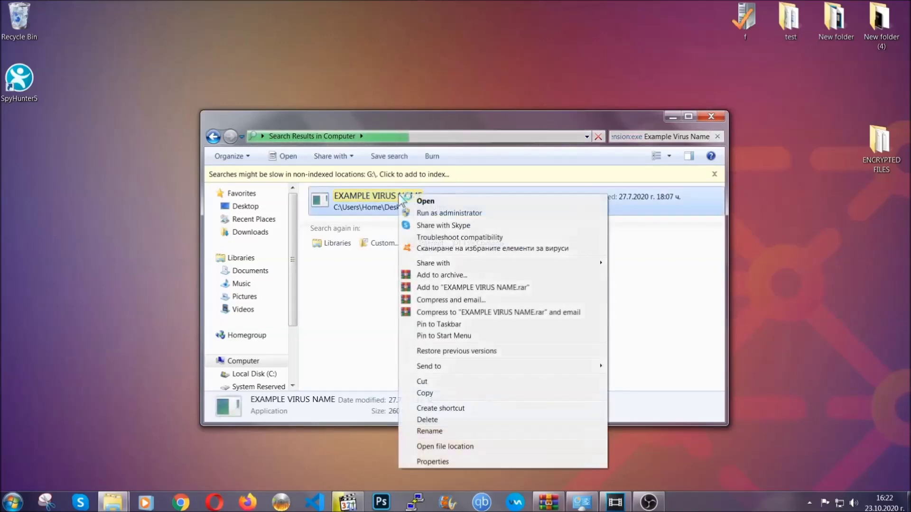
pyautogui.click(439, 419)
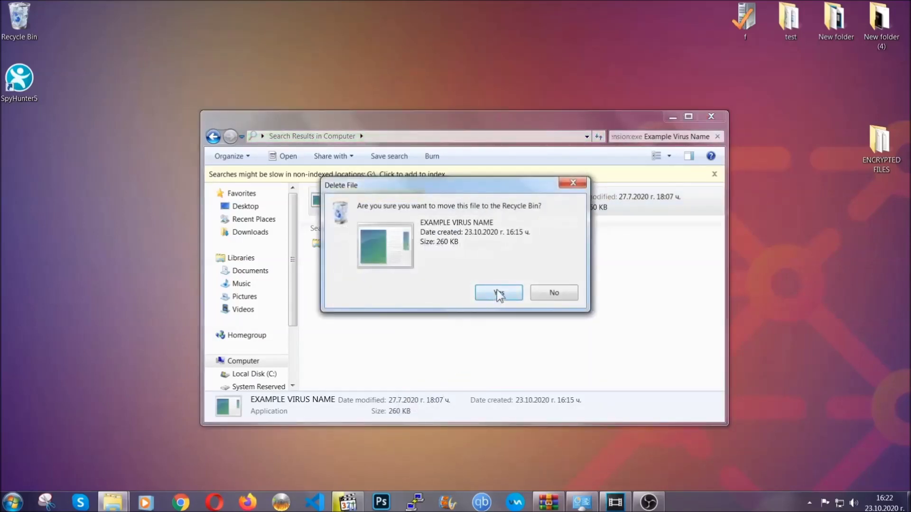
pyautogui.click(498, 293)
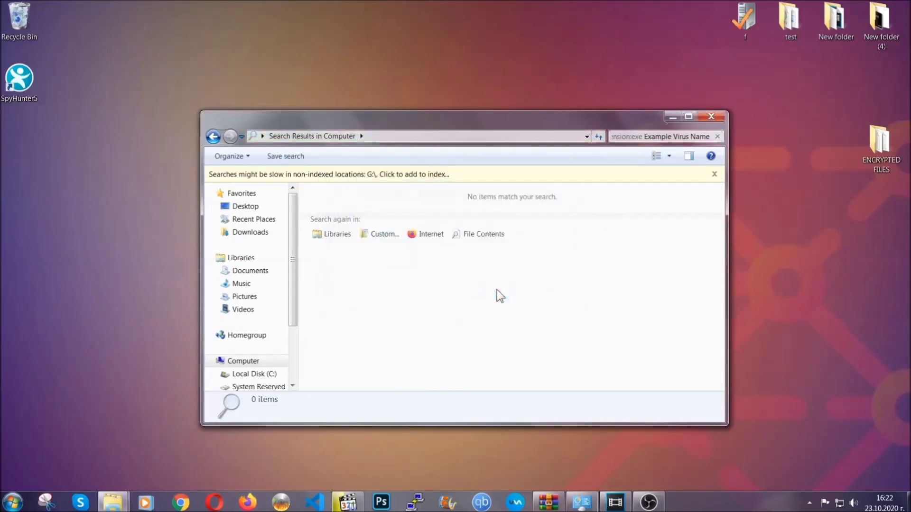
pyautogui.click(711, 116)
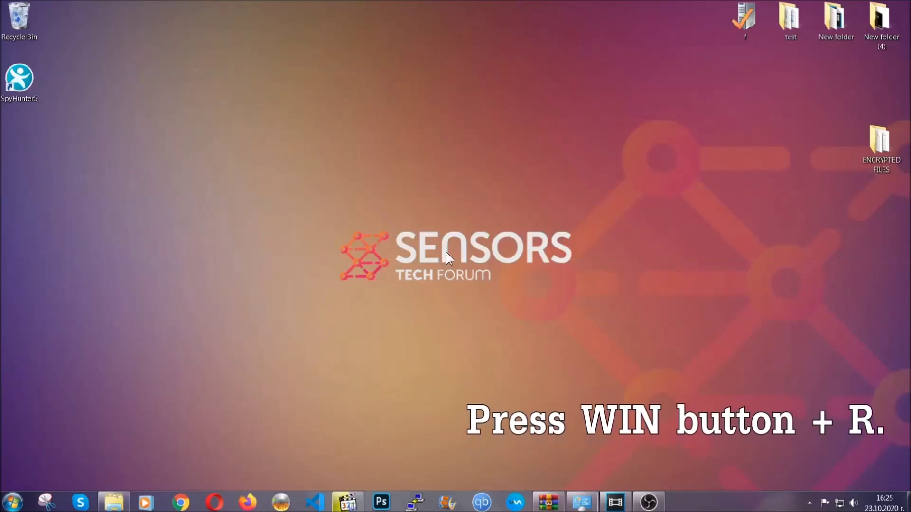
# Run REGEDIT from the Win+R Run dialog, replacing the default cmd entry
pyautogui.press('super+r')
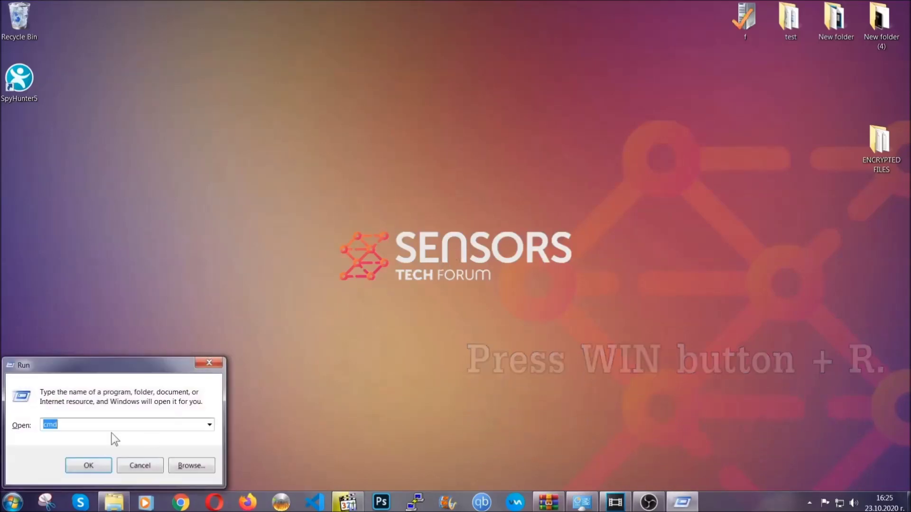
pyautogui.click(93, 430)
pyautogui.moveTo(86, 431); pyautogui.dragTo(11, 429)
pyautogui.write('REGEDIT')
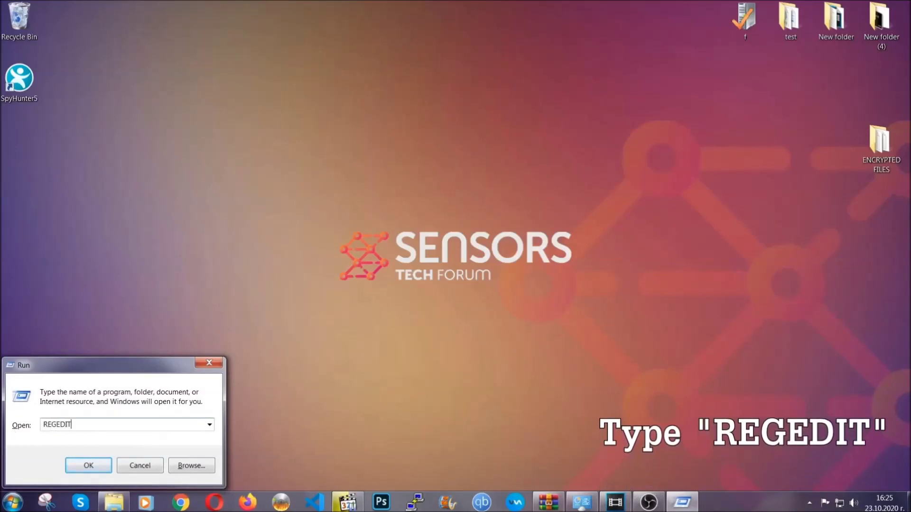
pyautogui.click(78, 464)
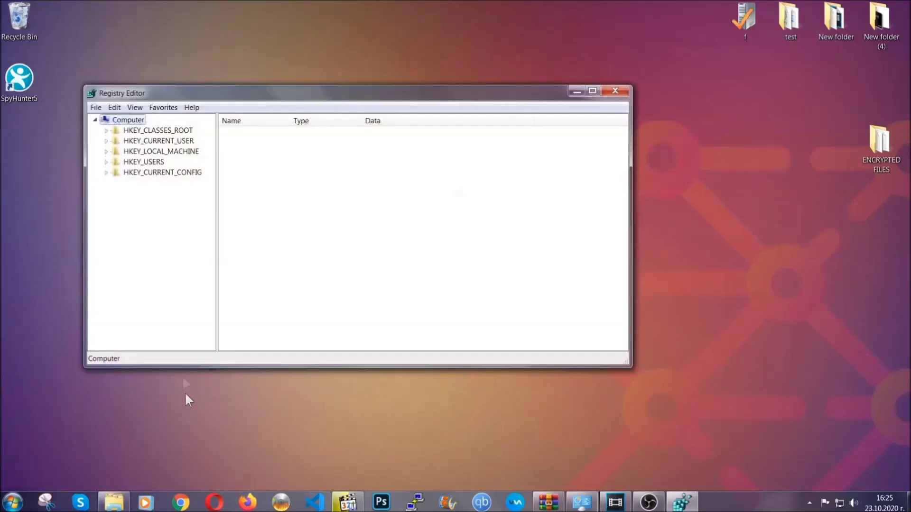
# Export the whole registry to the Desktop as BACKUP, then reposition the Registry Editor window
pyautogui.click(96, 109)
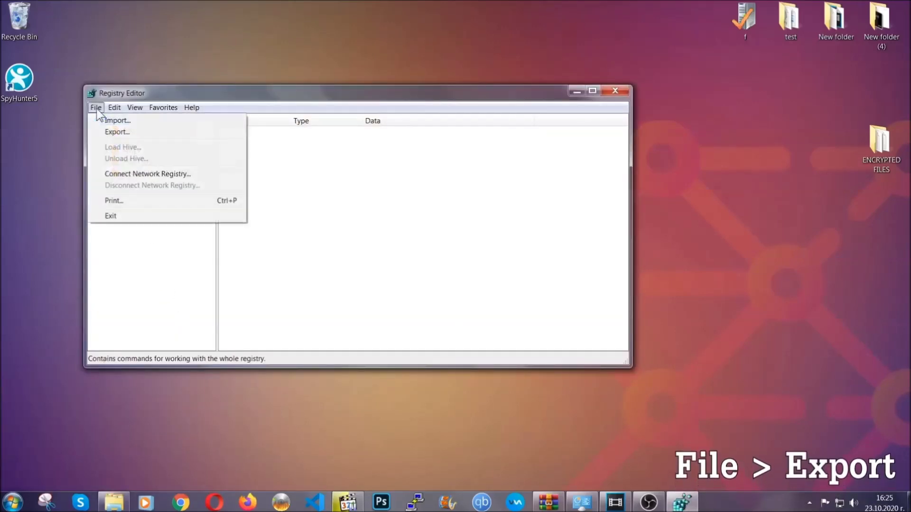
pyautogui.click(118, 131)
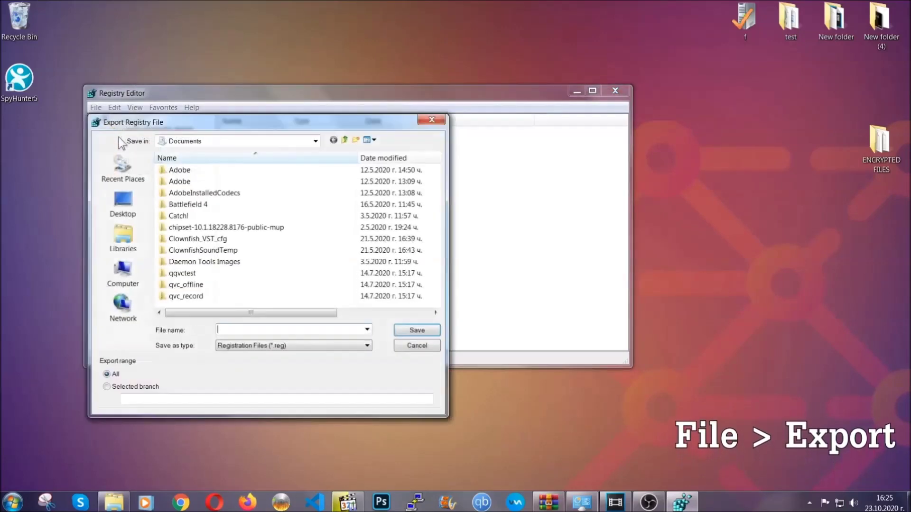
pyautogui.click(121, 203)
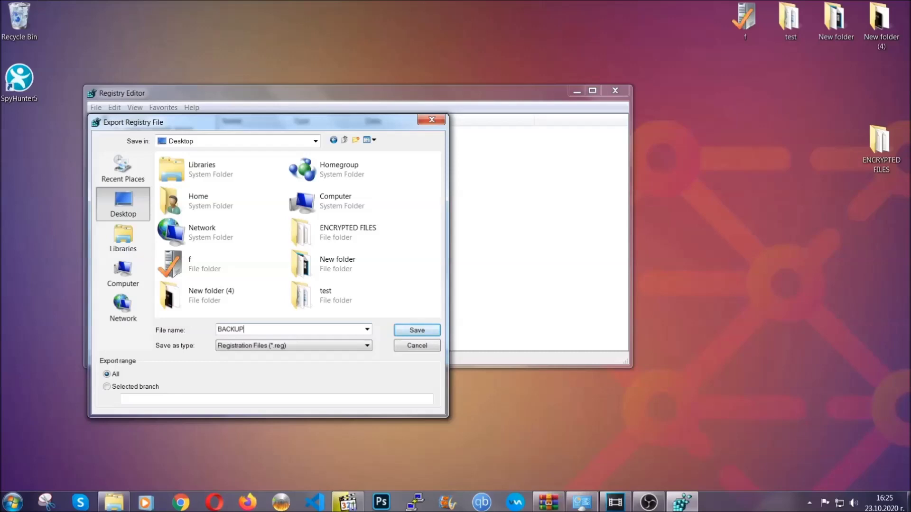
pyautogui.click(411, 331)
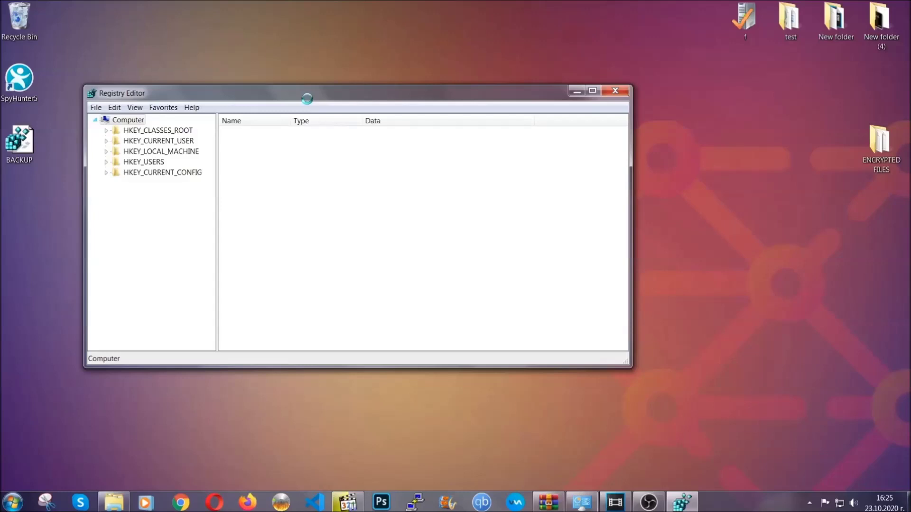
pyautogui.moveTo(307, 99); pyautogui.dragTo(397, 129)
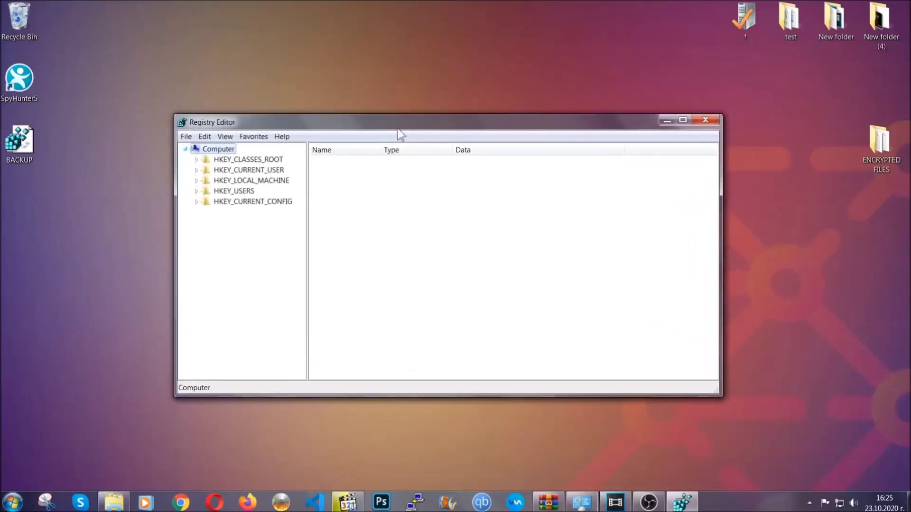
pyautogui.click(186, 137)
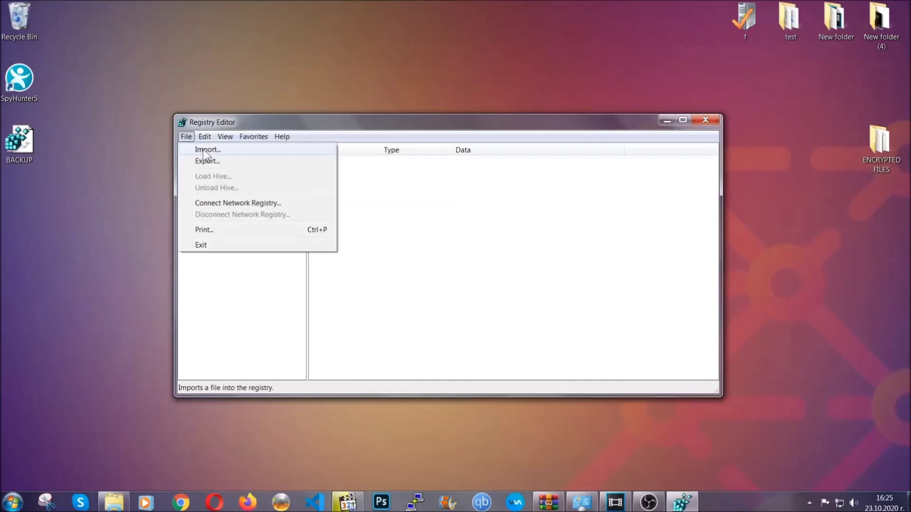
pyautogui.click(186, 137)
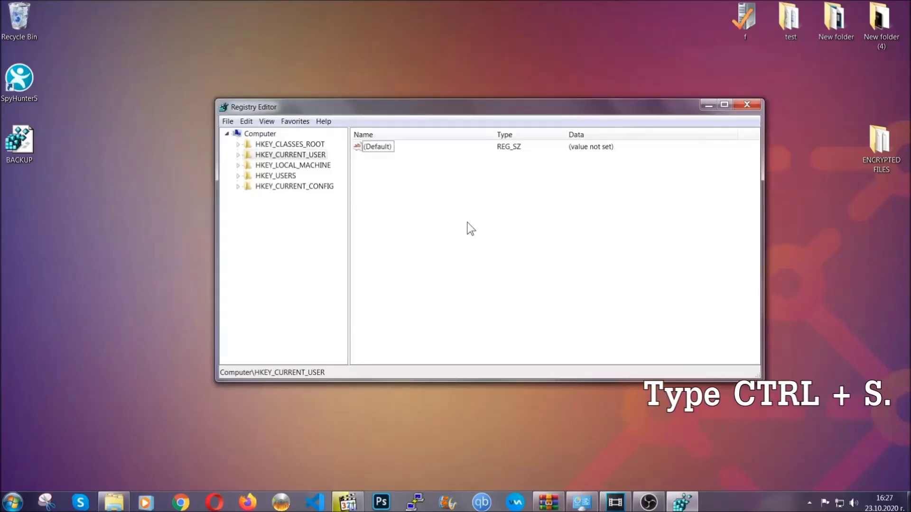
# Find the RunOnce key with Ctrl+F, then select the adjacent Run key listing THE VIRUS
pyautogui.hotkey('ctrl', 'f')
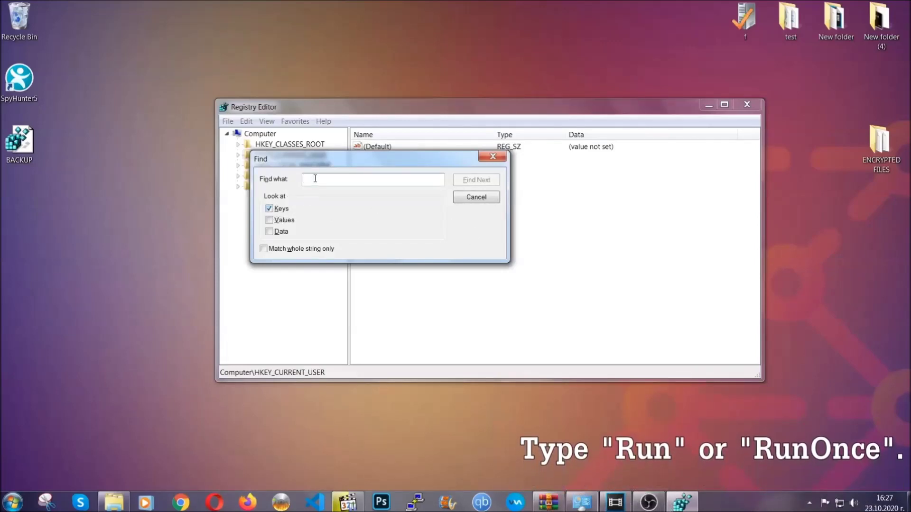
pyautogui.write('RunO')
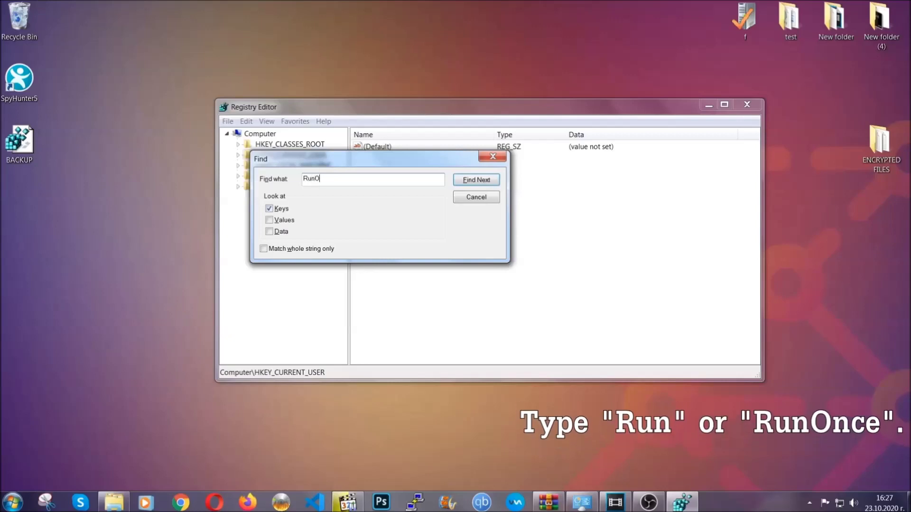
pyautogui.write('nce')
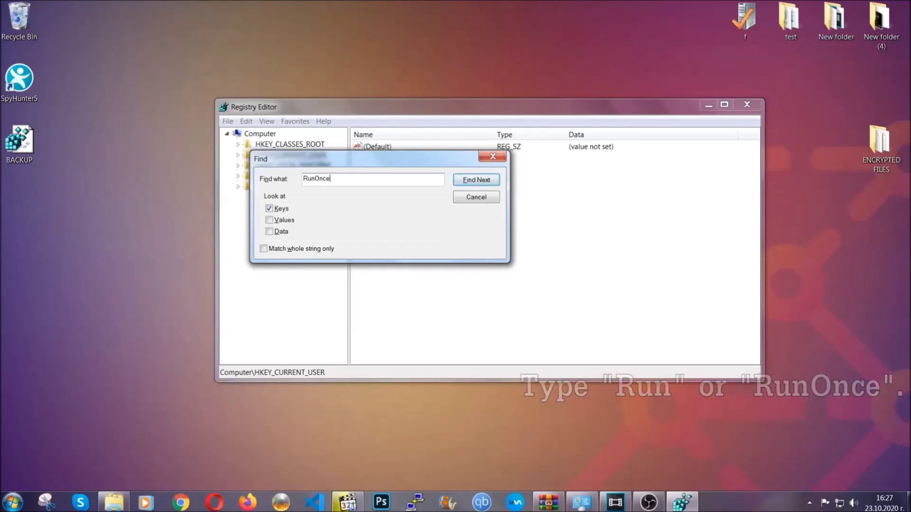
pyautogui.click(485, 182)
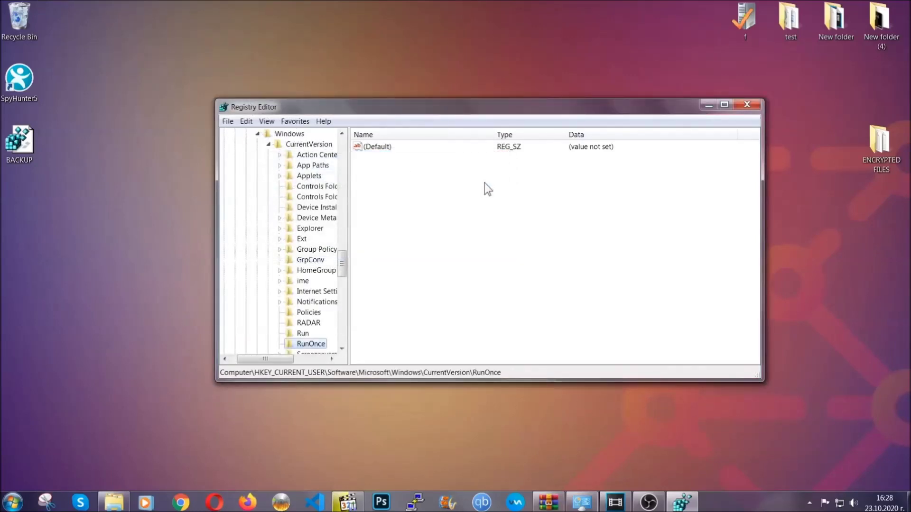
pyautogui.moveTo(343, 263); pyautogui.dragTo(343, 272)
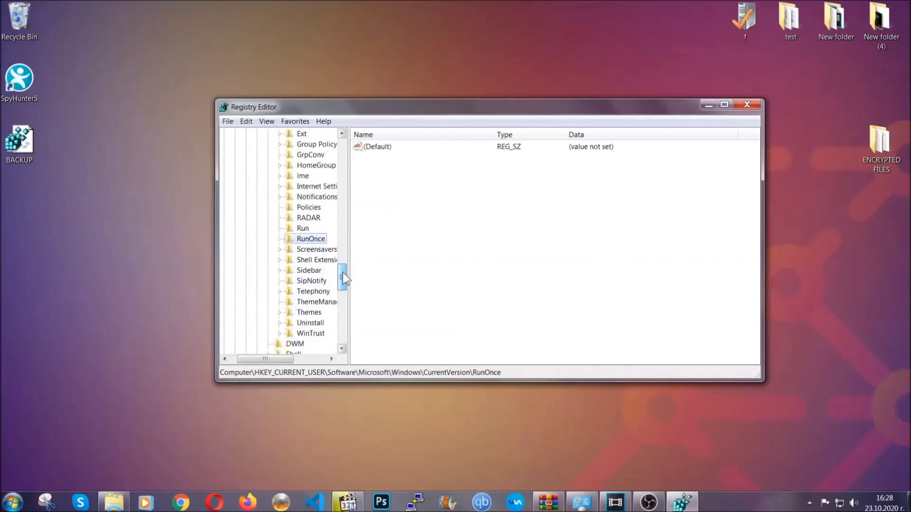
pyautogui.click(302, 228)
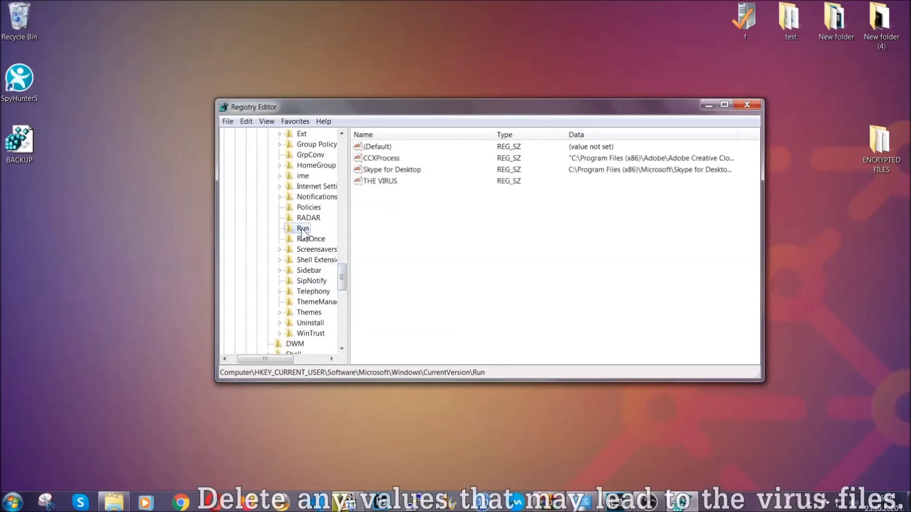
# Delete the THE VIRUS value from the Run key and confirm the deletion
pyautogui.click(374, 182)
pyautogui.rightClick(374, 183)
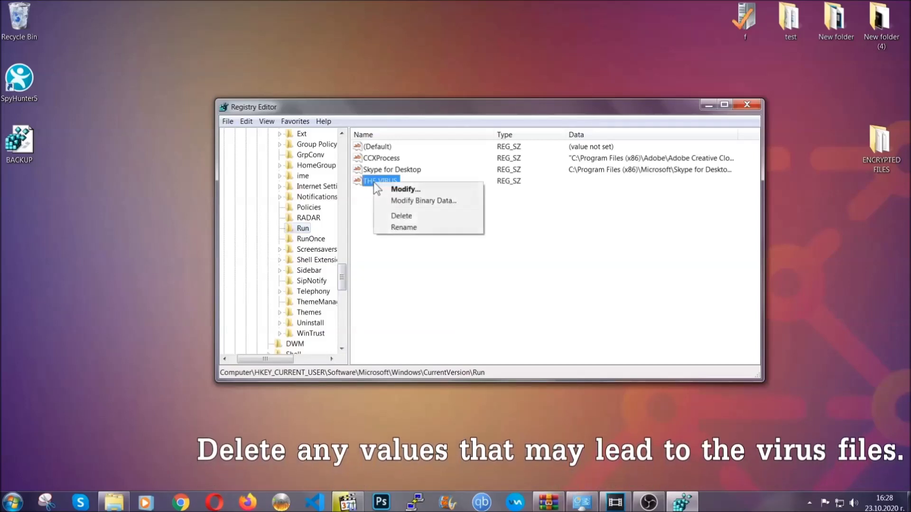
pyautogui.click(394, 215)
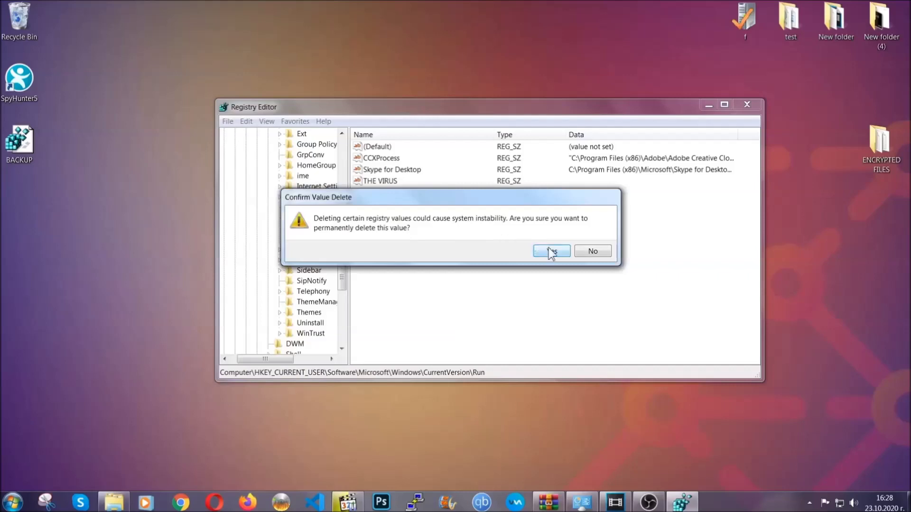
pyautogui.click(551, 252)
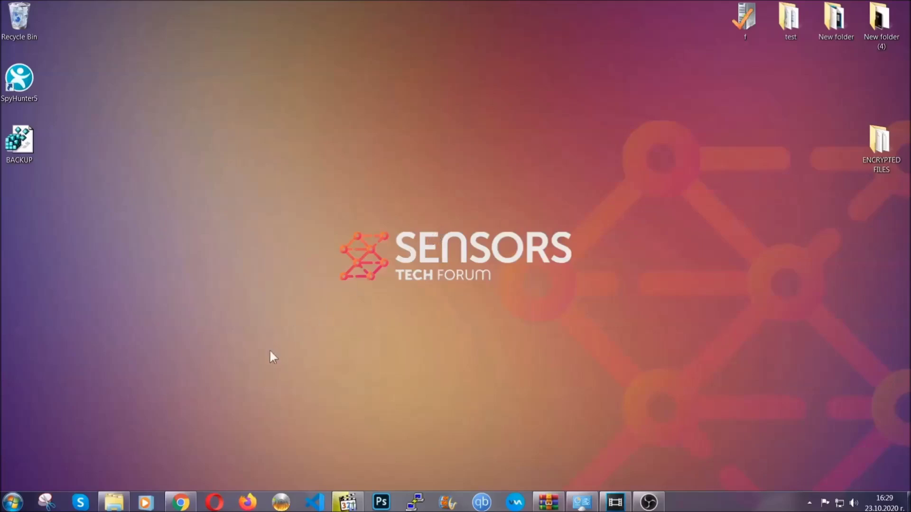
# Return to the SensorsTechForum recovery article in Chrome and open Method 2 - Restore Data via Windows Backup
pyautogui.click(181, 504)
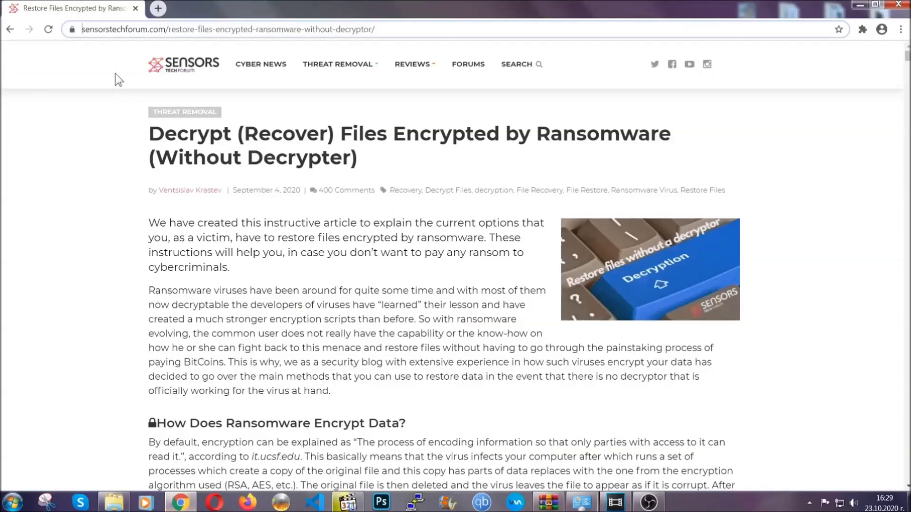
pyautogui.moveTo(82, 29); pyautogui.dragTo(410, 34)
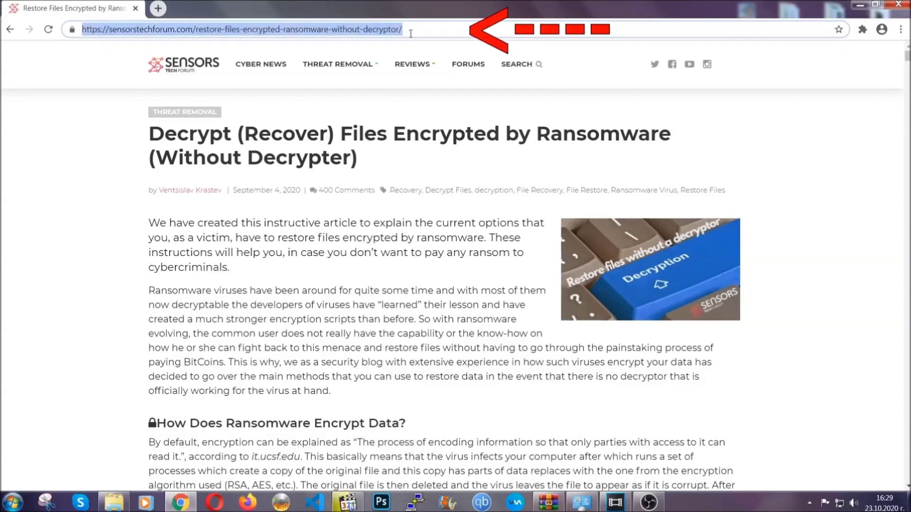
pyautogui.moveTo(412, 94)
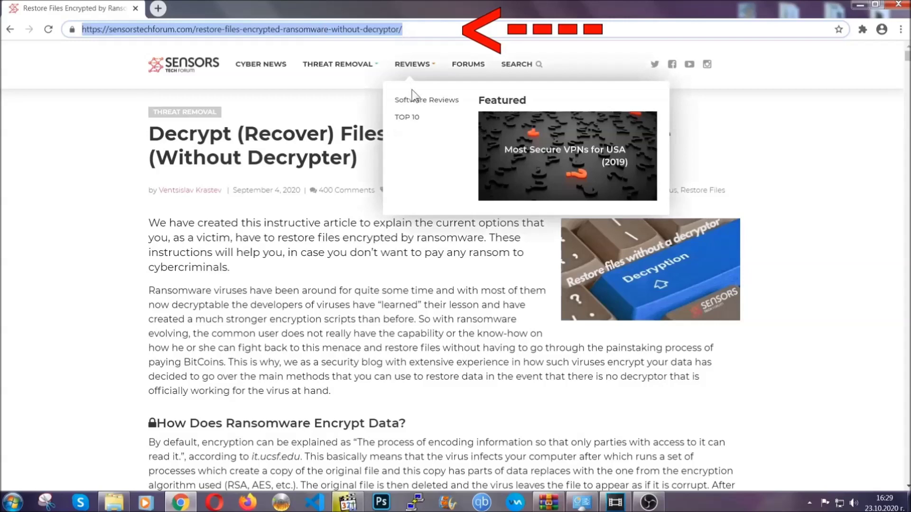
pyautogui.scroll(-5, 468, 259)
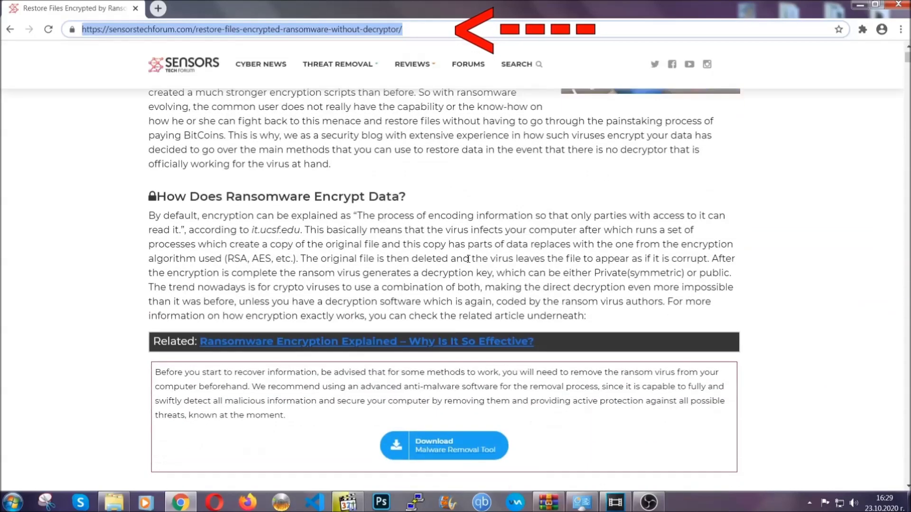
pyautogui.scroll(-6, 469, 259)
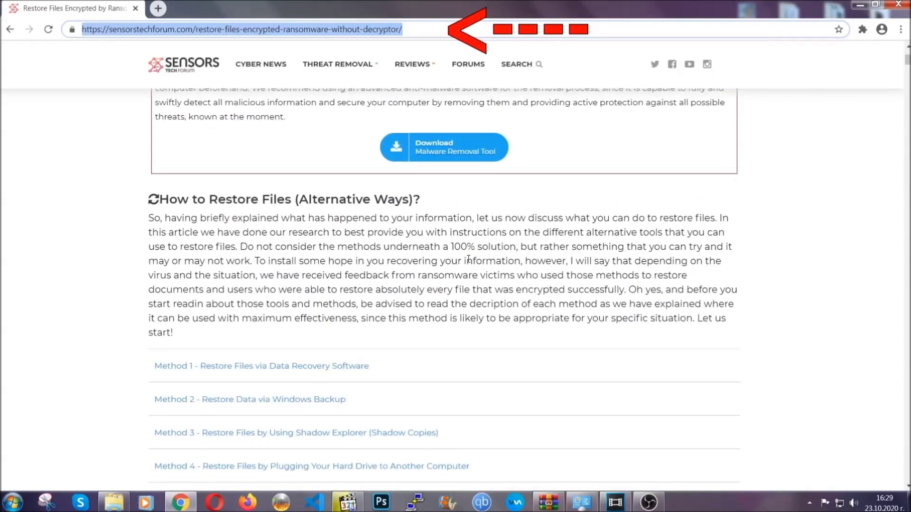
pyautogui.scroll(-1, 470, 258)
pyautogui.scroll(-3, 472, 258)
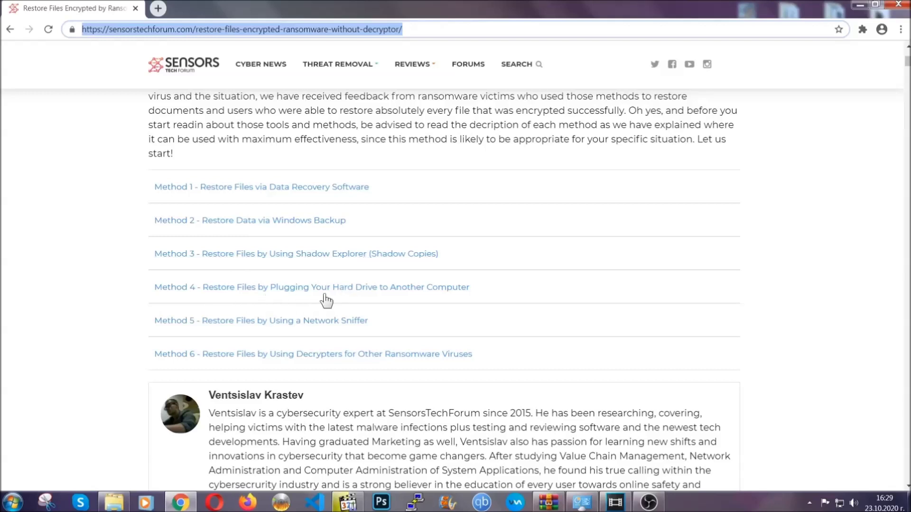
pyautogui.click(284, 220)
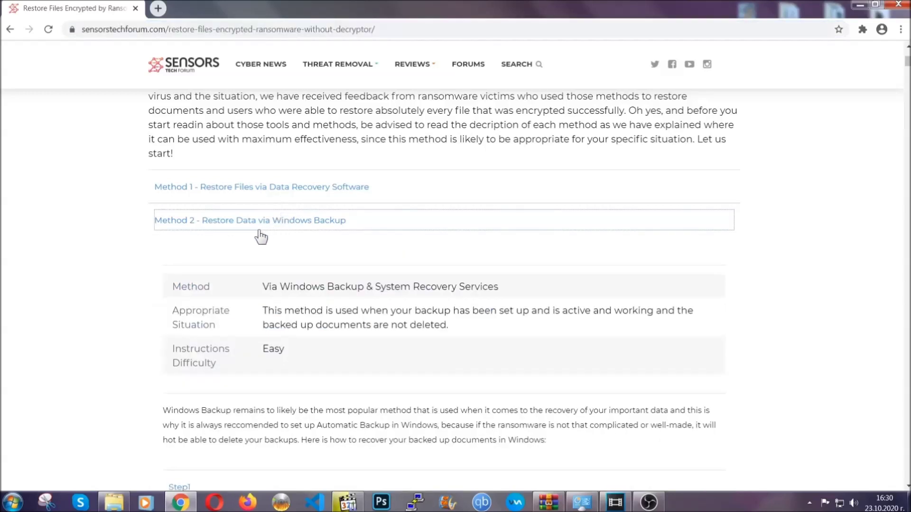
# Expand the Step1, Step2 and Step3 instructions under the Method 2 summary table
pyautogui.moveTo(263, 285); pyautogui.dragTo(320, 354)
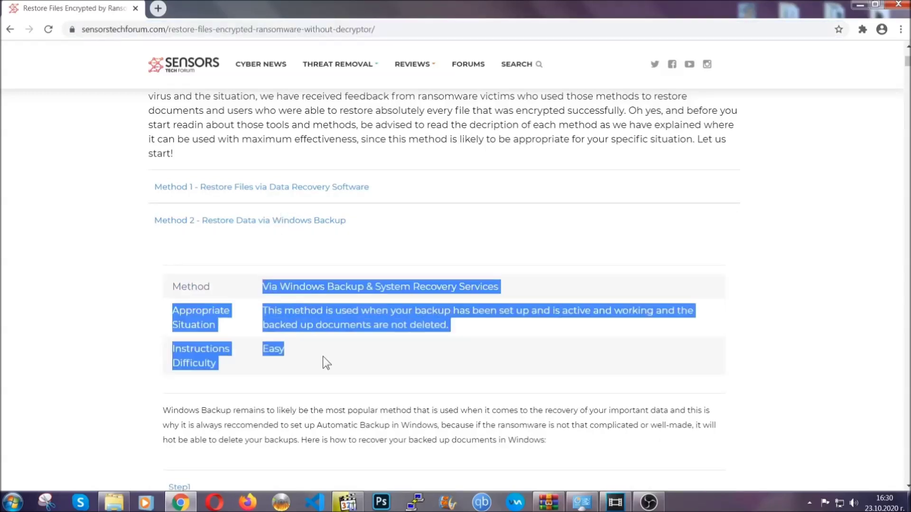
pyautogui.click(326, 356)
pyautogui.scroll(-4, 326, 354)
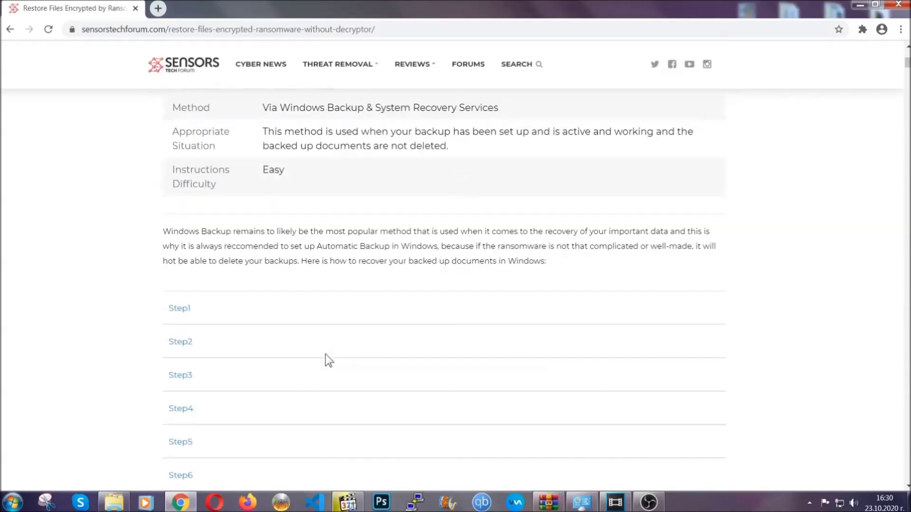
pyautogui.scroll(-1, 326, 354)
pyautogui.click(187, 248)
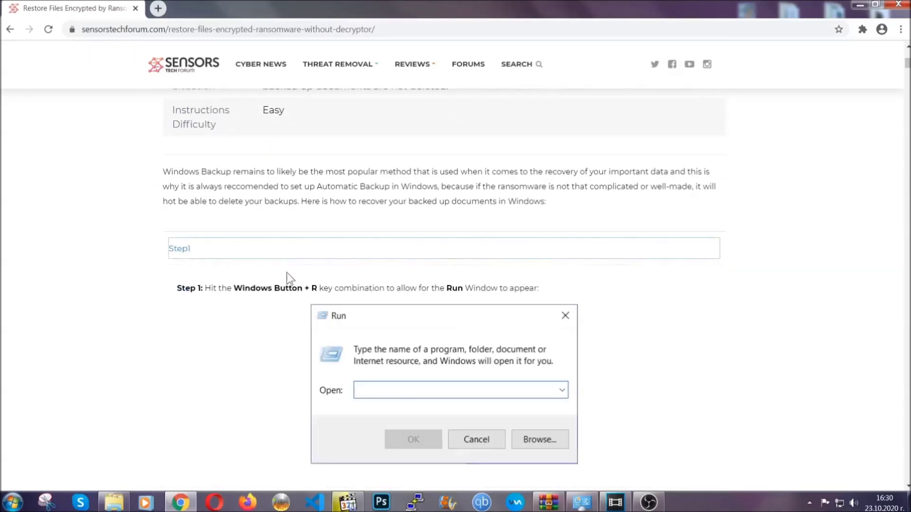
pyautogui.scroll(-4, 427, 296)
pyautogui.click(213, 299)
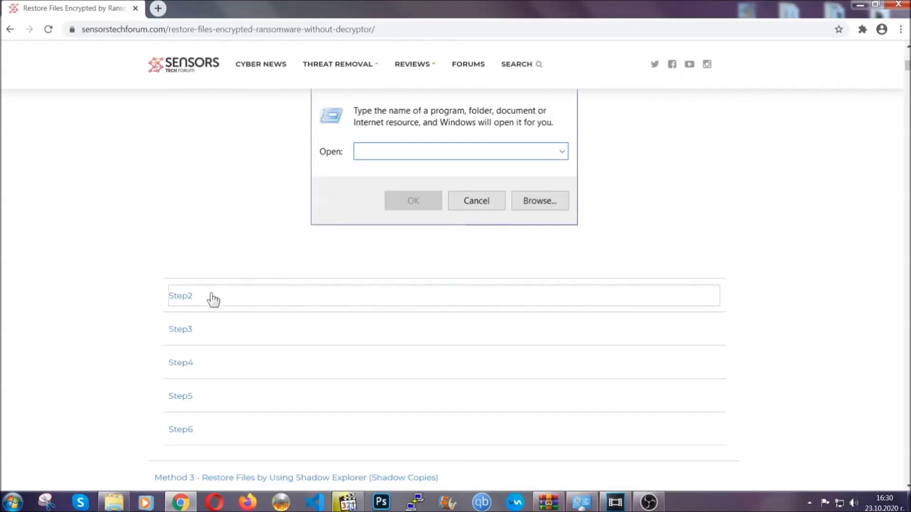
pyautogui.scroll(-4, 408, 300)
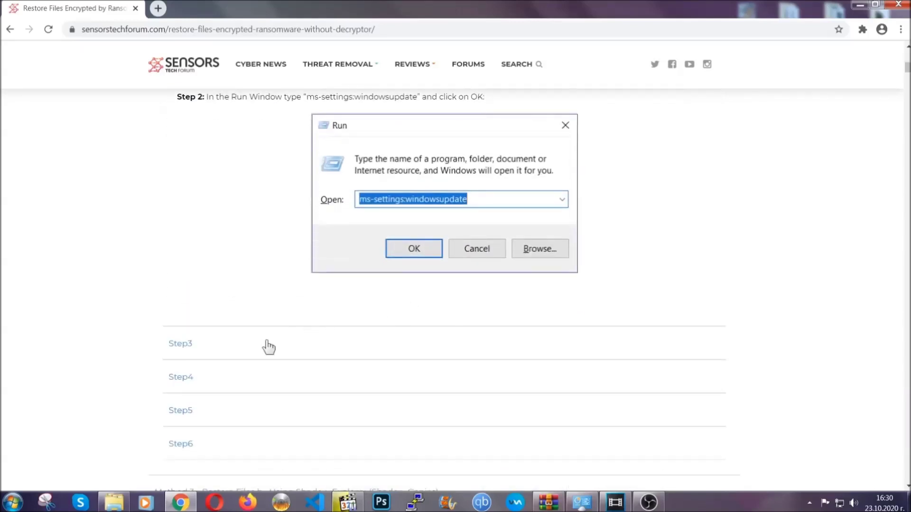
pyautogui.click(269, 346)
# Read through the expanded steps, scroll back up, and minimize Chrome to the desktop
pyautogui.scroll(-3, 402, 325)
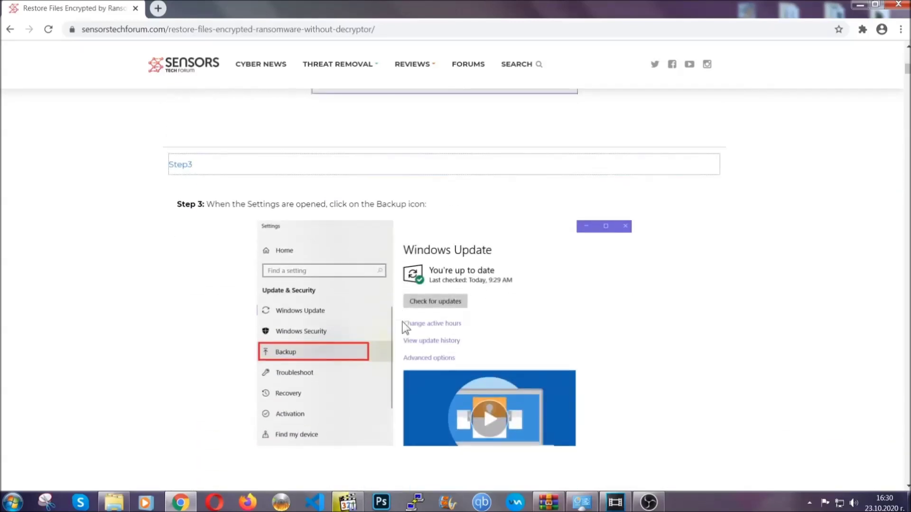
pyautogui.scroll(-2, 401, 322)
pyautogui.scroll(-2, 400, 325)
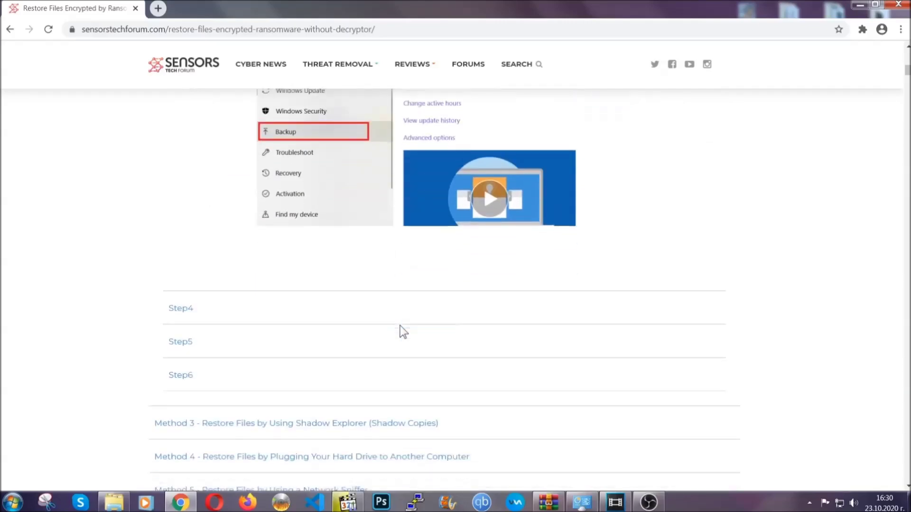
pyautogui.scroll(-7, 400, 326)
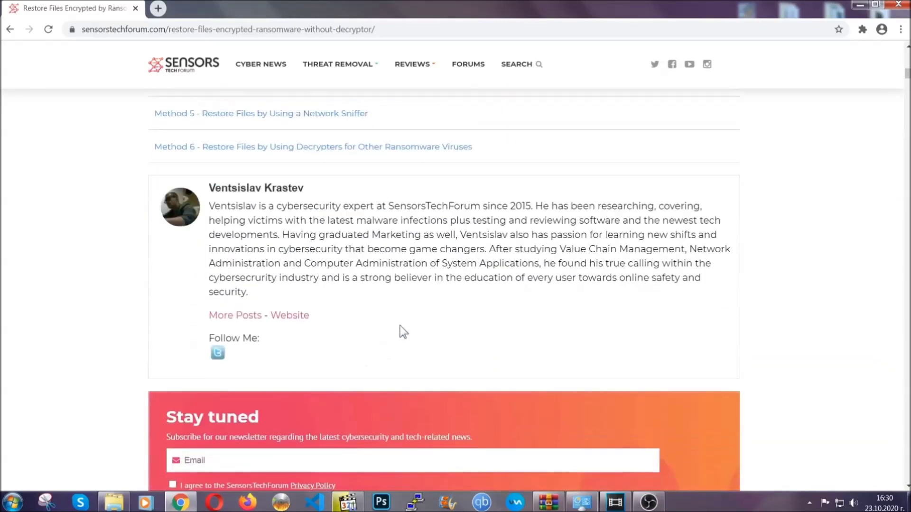
pyautogui.scroll(20, 399, 326)
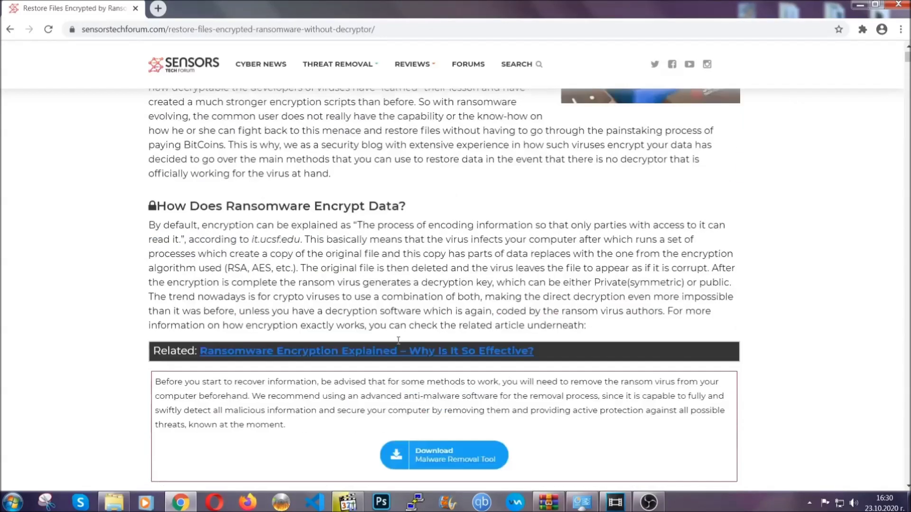
pyautogui.scroll(5, 399, 340)
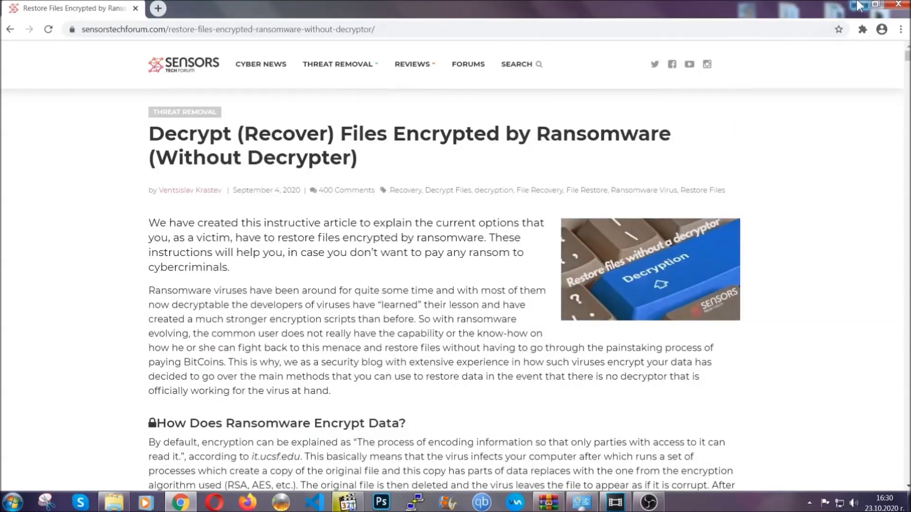
pyautogui.click(859, 5)
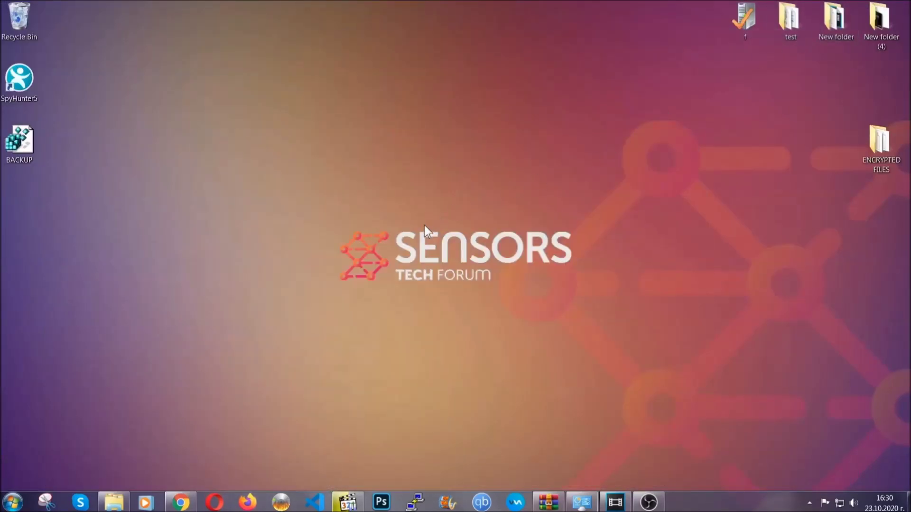